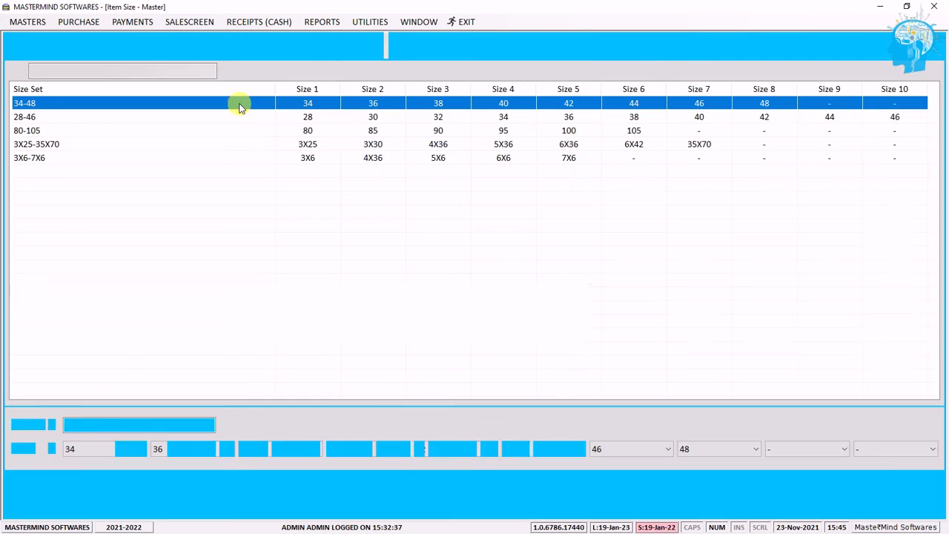
# Step: Review each size set in the item size master and the sizes it contains
pyautogui.click(284, 121)
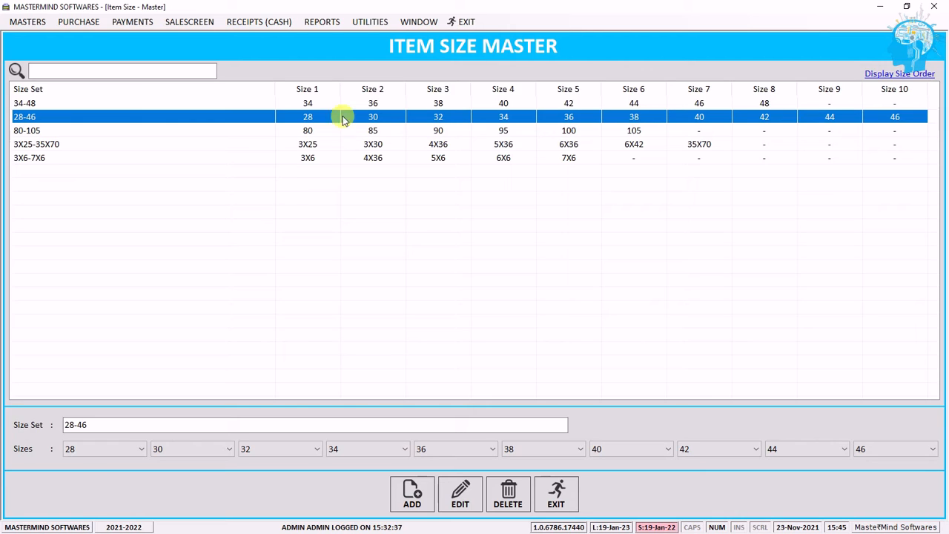
pyautogui.click(122, 137)
pyautogui.click(707, 120)
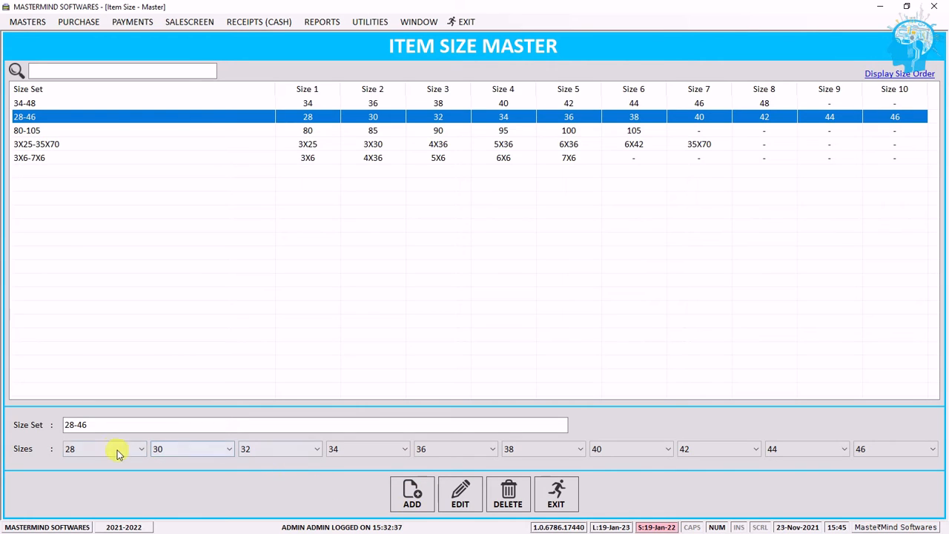
pyautogui.click(95, 424)
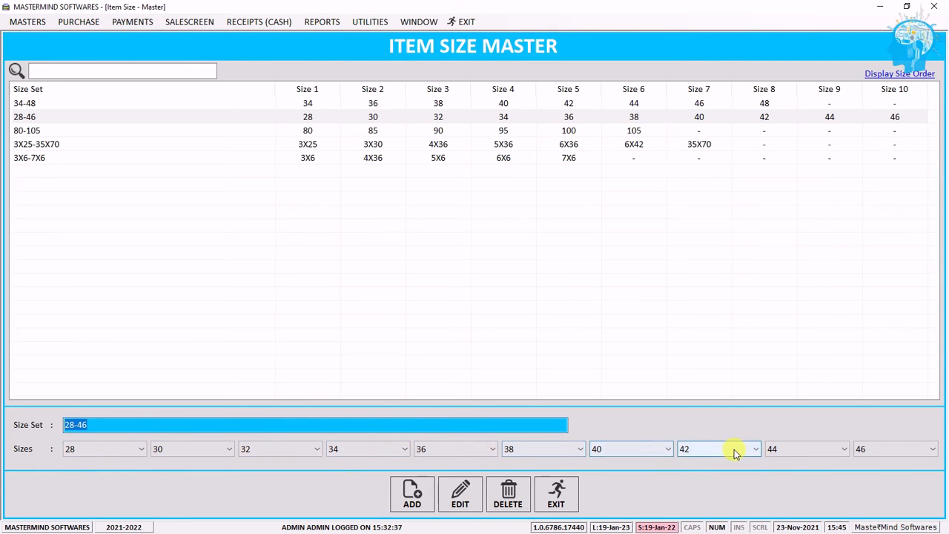
pyautogui.click(634, 131)
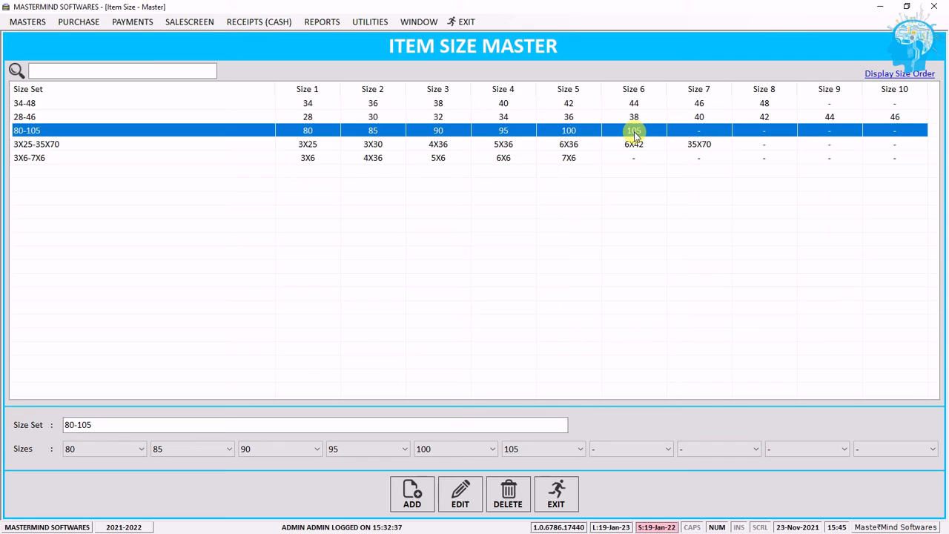
pyautogui.click(470, 145)
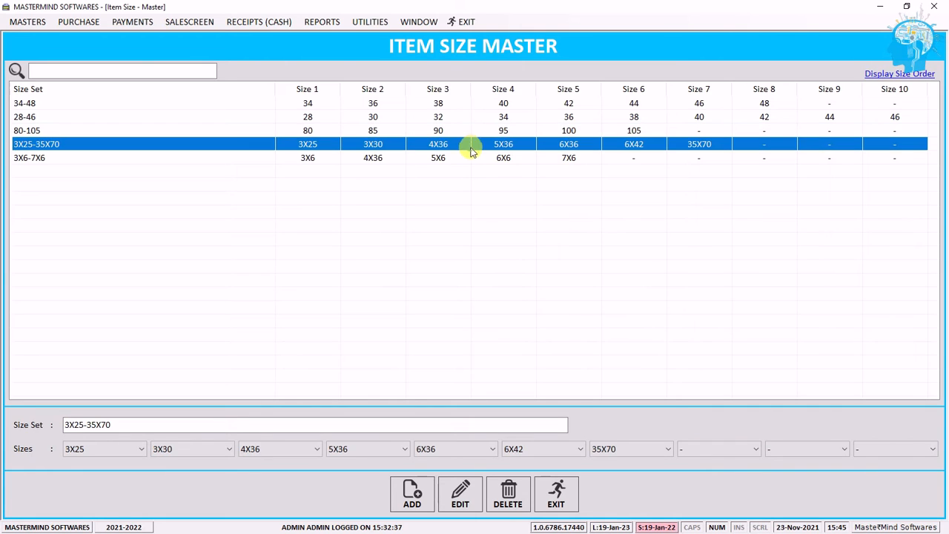
pyautogui.click(472, 159)
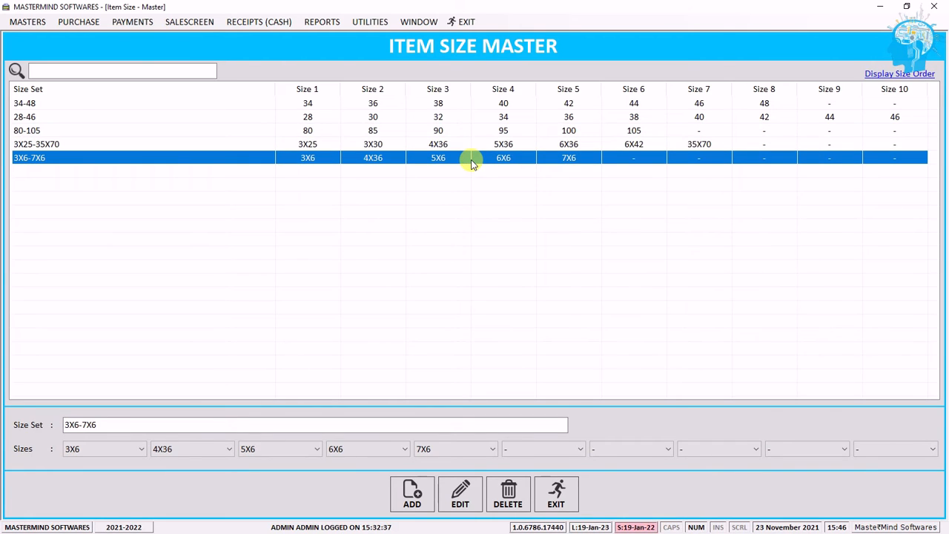
pyautogui.click(688, 104)
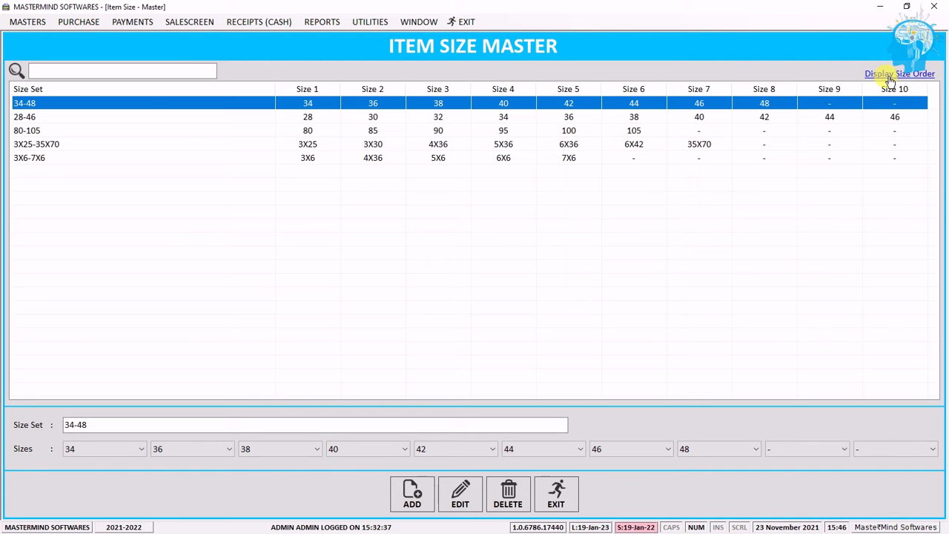
# Step: Open the size display order list, scroll through the sizes' order, and close it
pyautogui.click(889, 77)
pyautogui.click(865, 149)
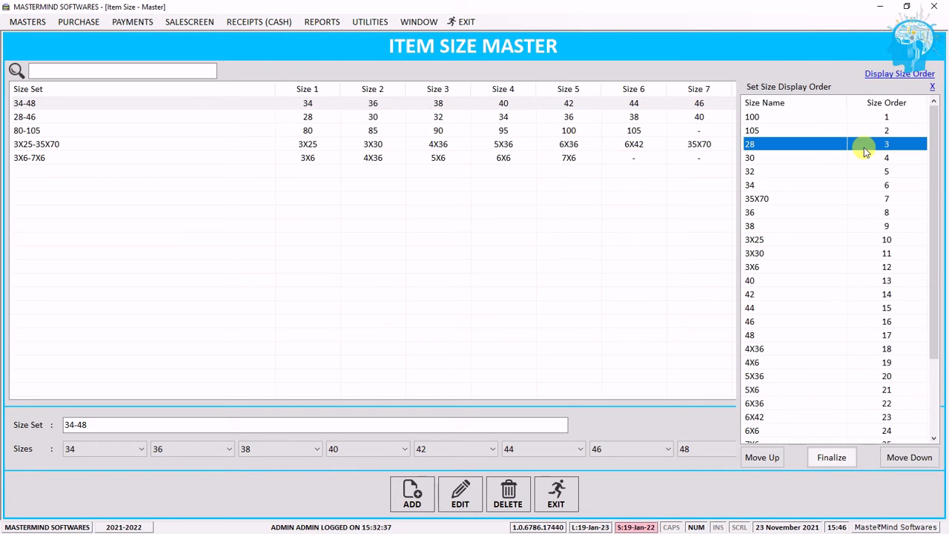
pyautogui.scroll(-3, 860, 161)
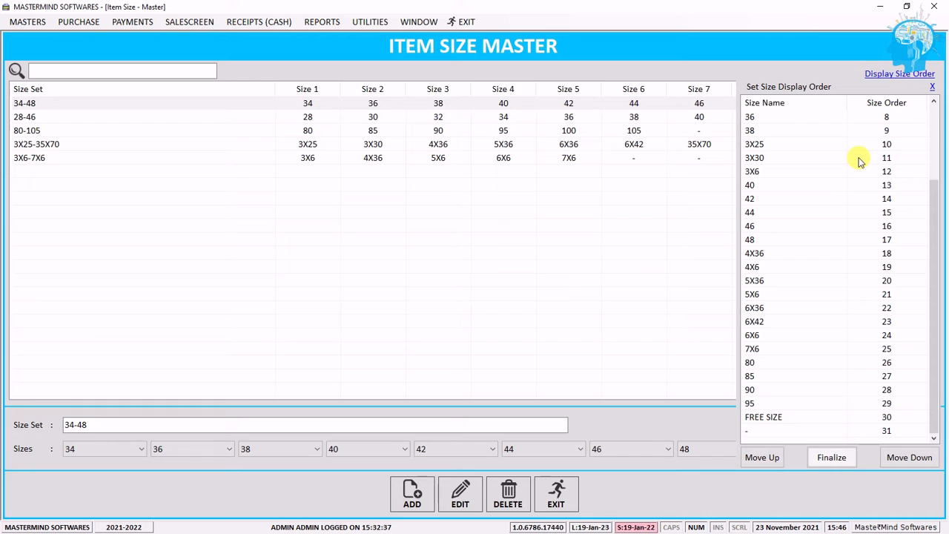
pyautogui.scroll(3, 859, 164)
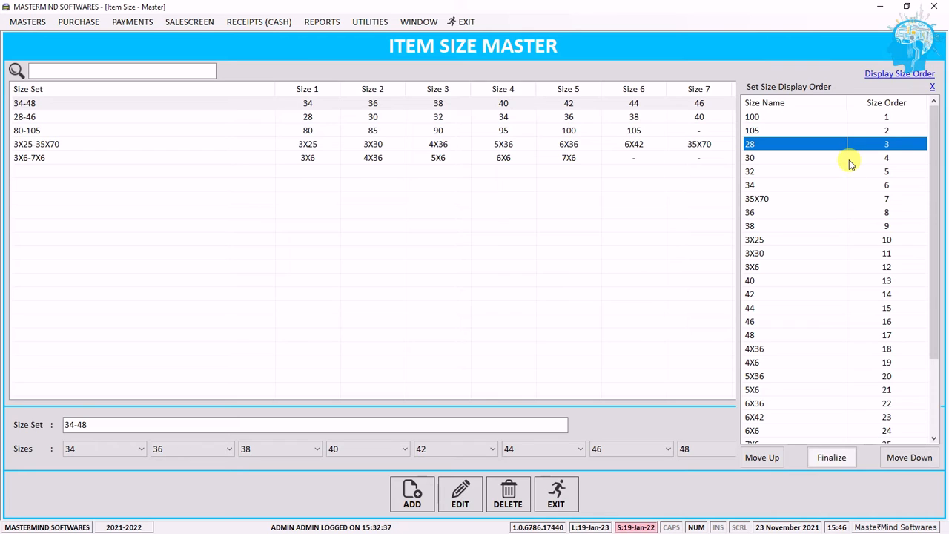
pyautogui.scroll(-3, 829, 150)
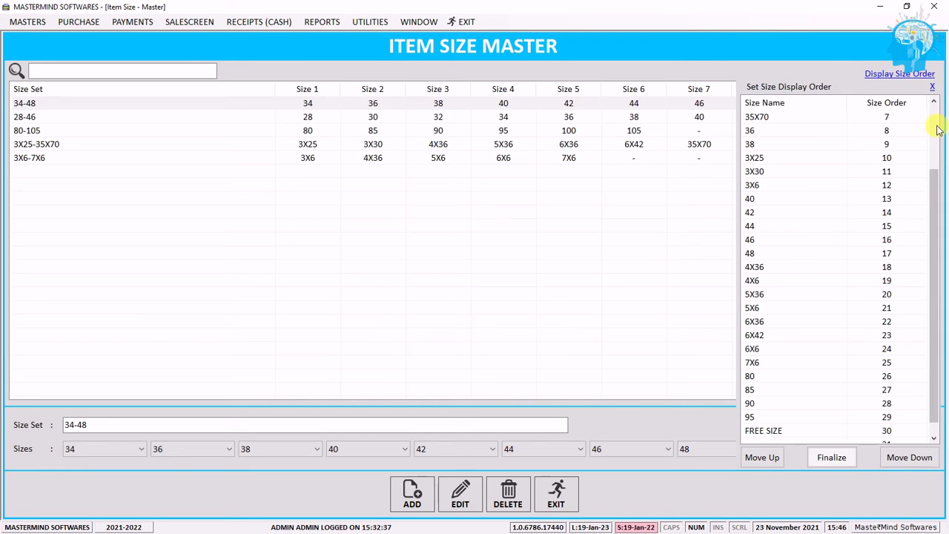
pyautogui.click(933, 87)
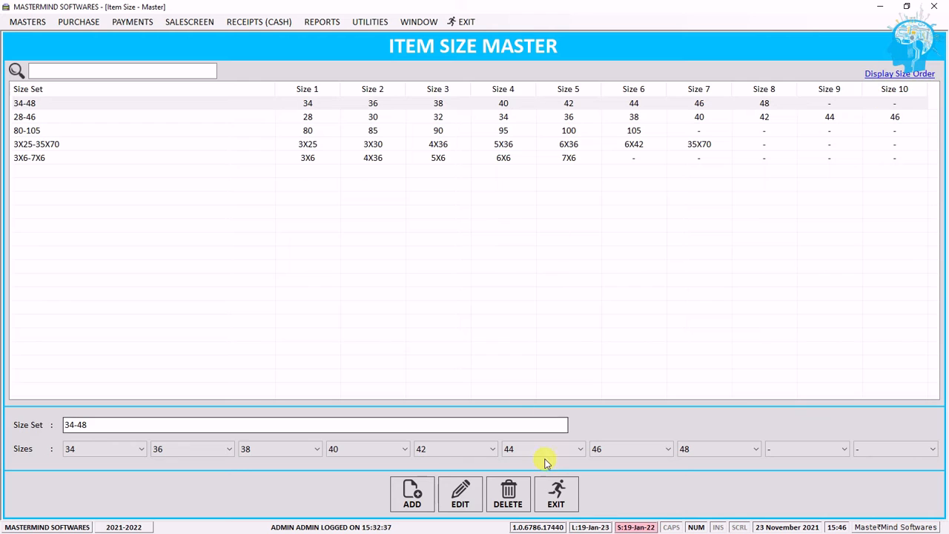
# Step: Close the item size master and open the SMS settings screen
pyautogui.click(557, 491)
pyautogui.click(23, 22)
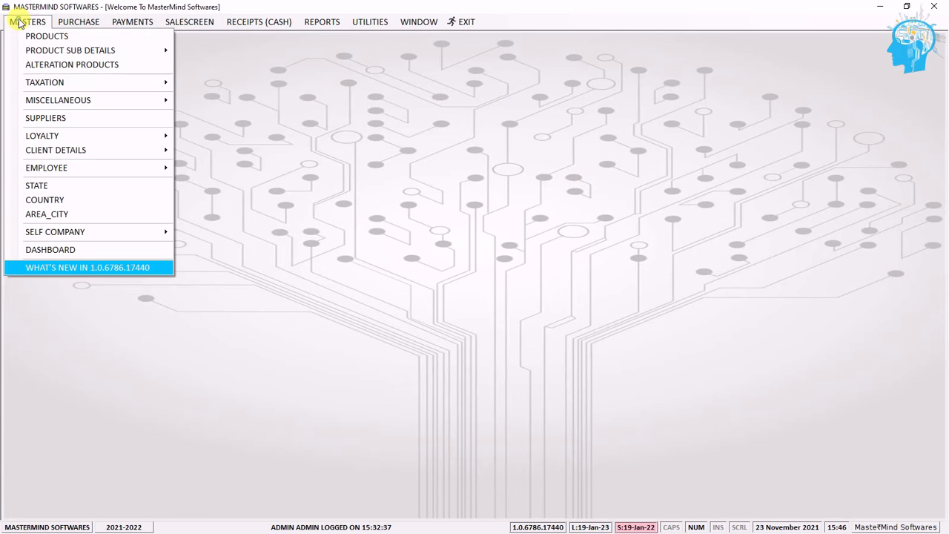
pyautogui.moveTo(78, 100)
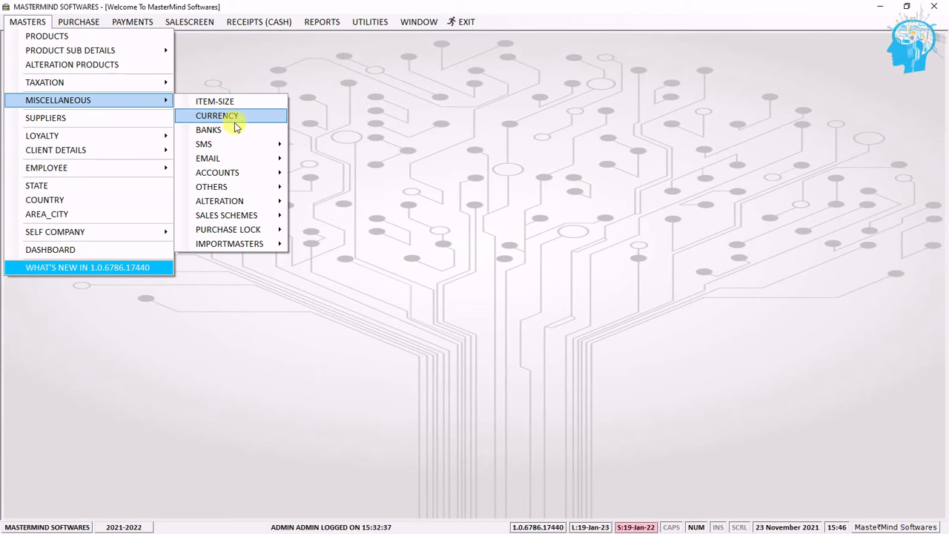
pyautogui.moveTo(257, 146)
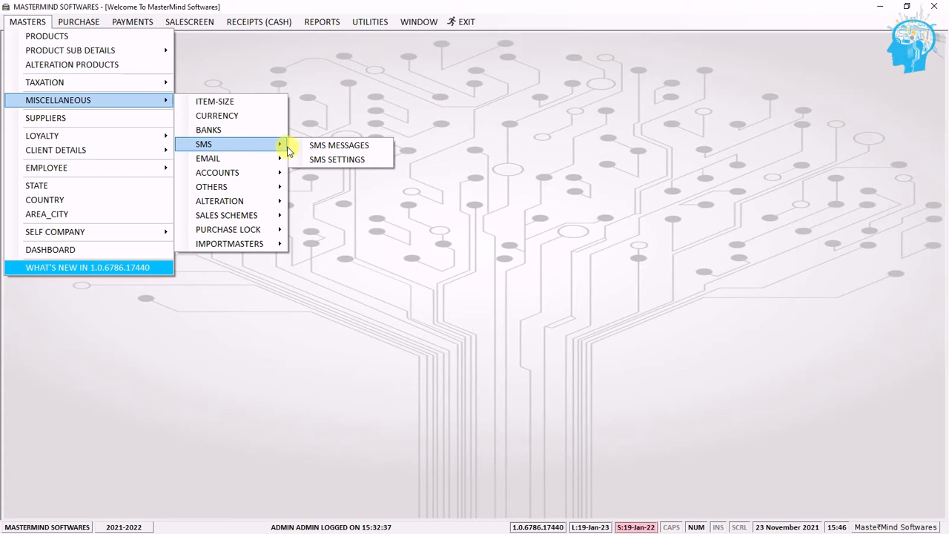
pyautogui.click(368, 160)
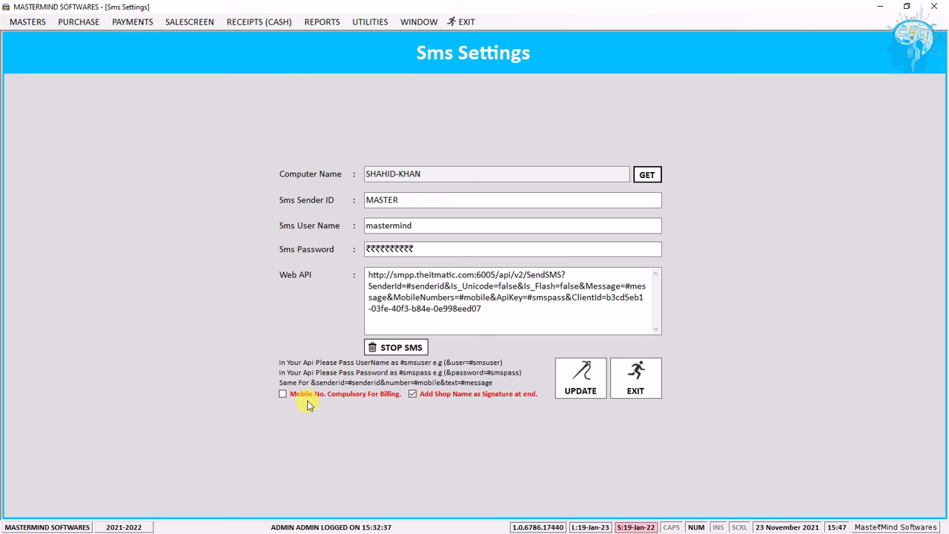
# Step: Close the SMS settings and open the SMS messages screen to view the message text
pyautogui.click(621, 397)
pyautogui.click(28, 21)
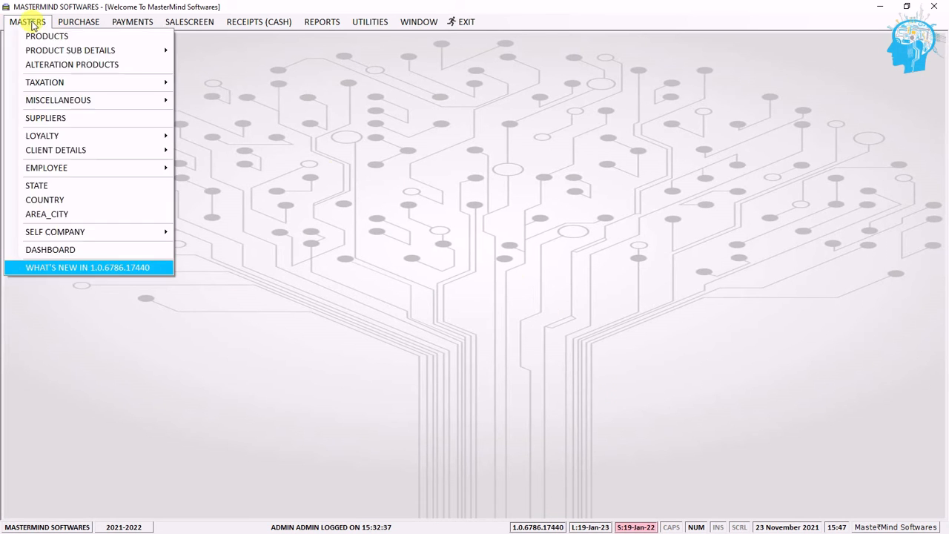
pyautogui.moveTo(80, 100)
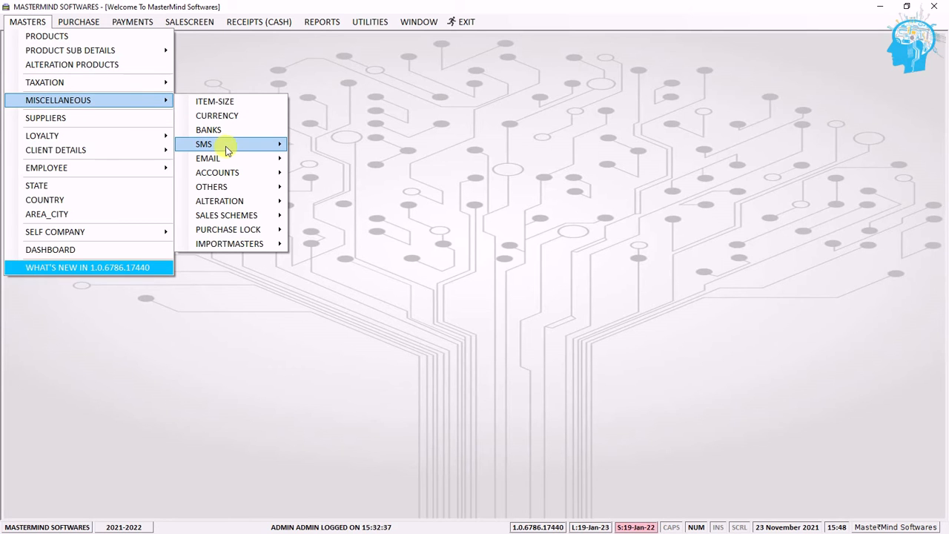
pyautogui.moveTo(267, 150)
pyautogui.click(370, 146)
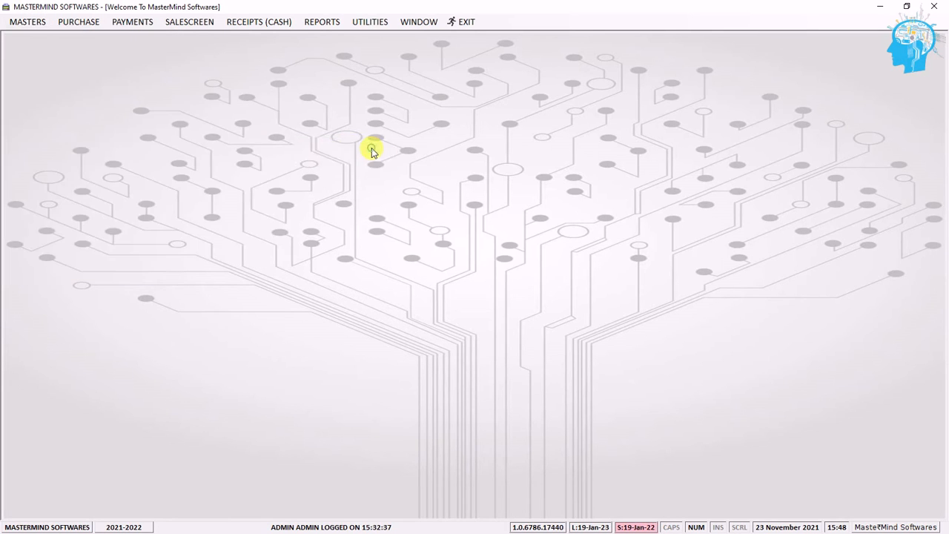
pyautogui.click(775, 265)
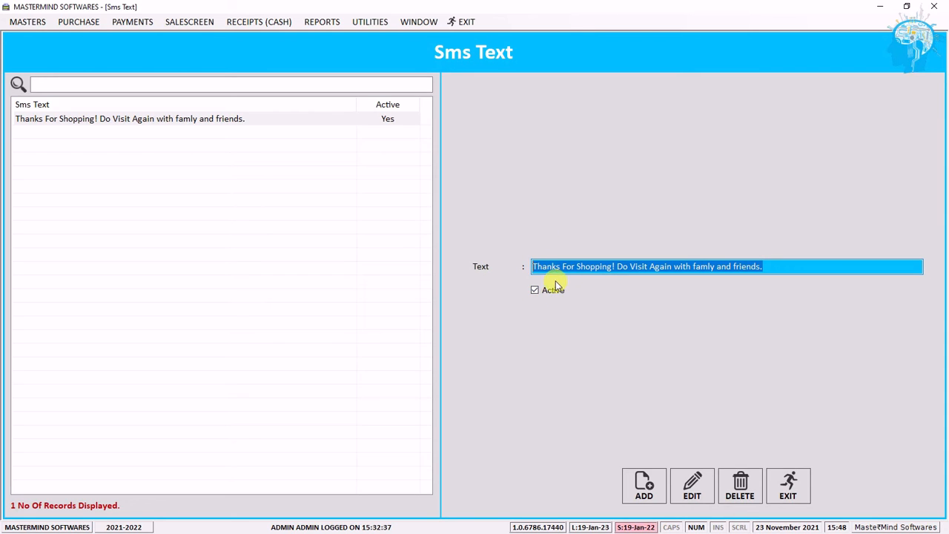
pyautogui.click(319, 215)
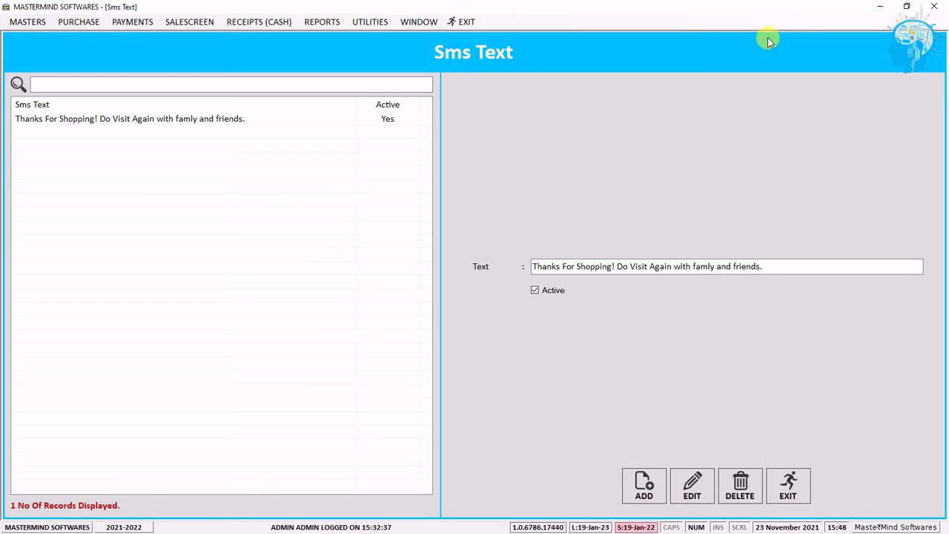
# Step: Switch to Photos to view the sample SMS image Sms.jpeg, then close it
pyautogui.click(879, 6)
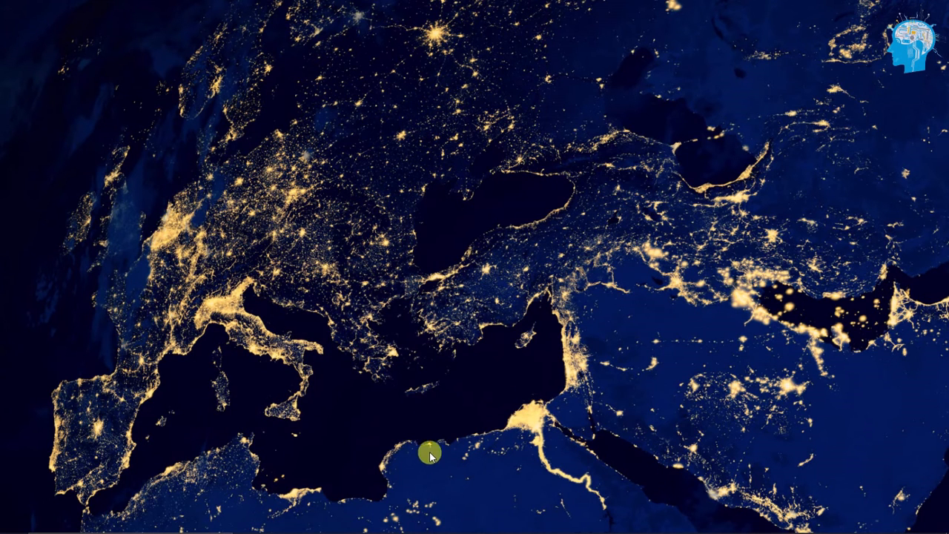
pyautogui.moveTo(420, 522)
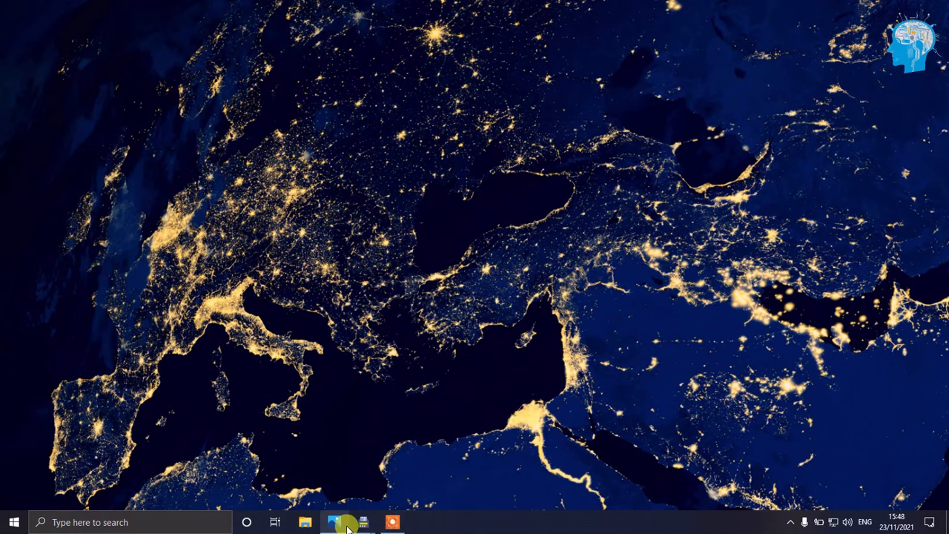
pyautogui.moveTo(337, 525)
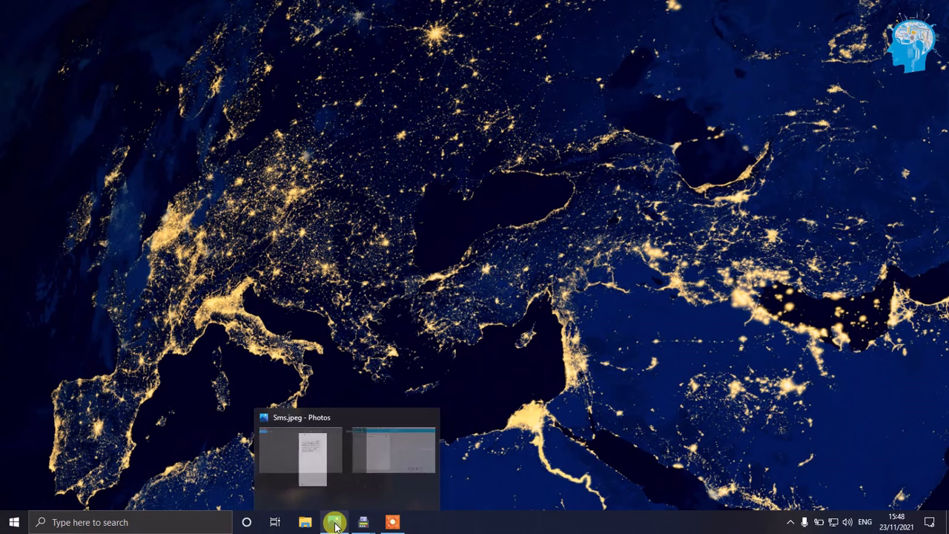
pyautogui.click(326, 463)
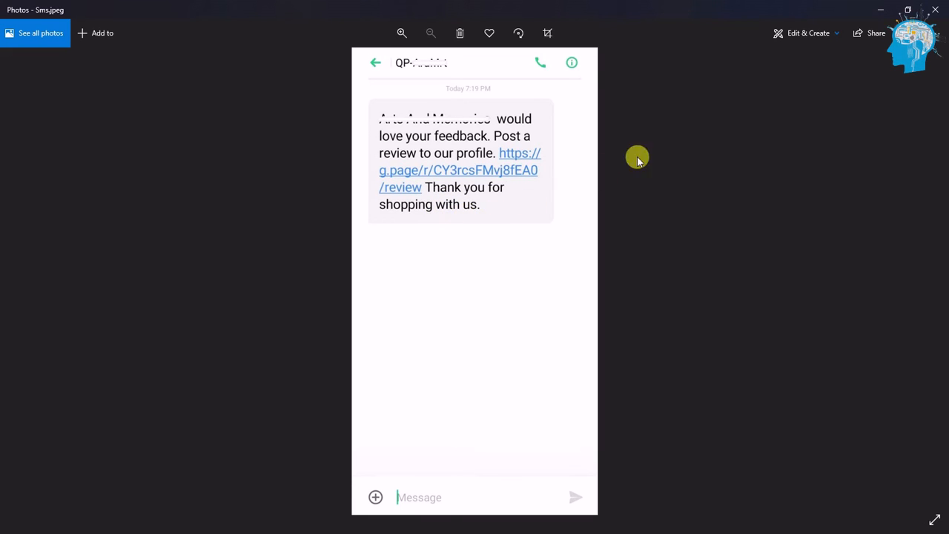
pyautogui.click(945, 10)
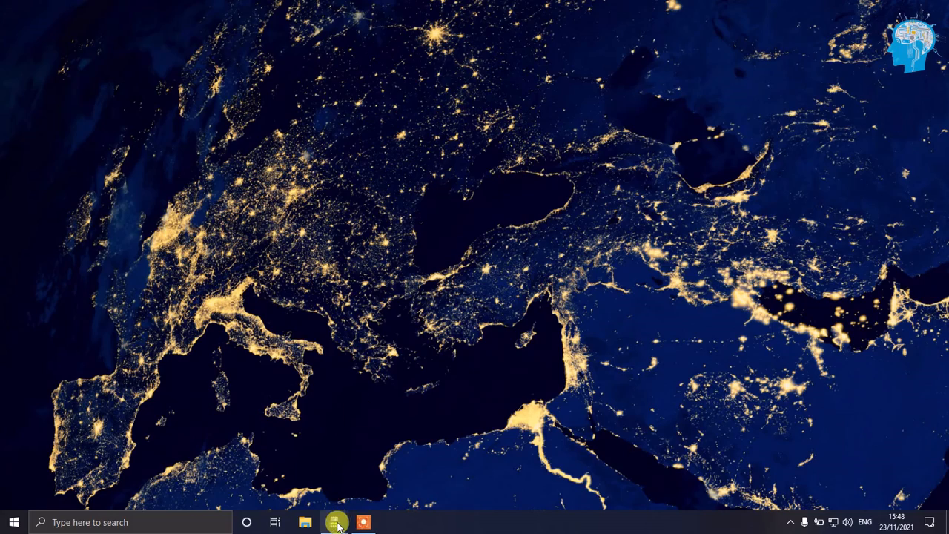
pyautogui.moveTo(335, 503)
pyautogui.click(278, 454)
pyautogui.click(31, 21)
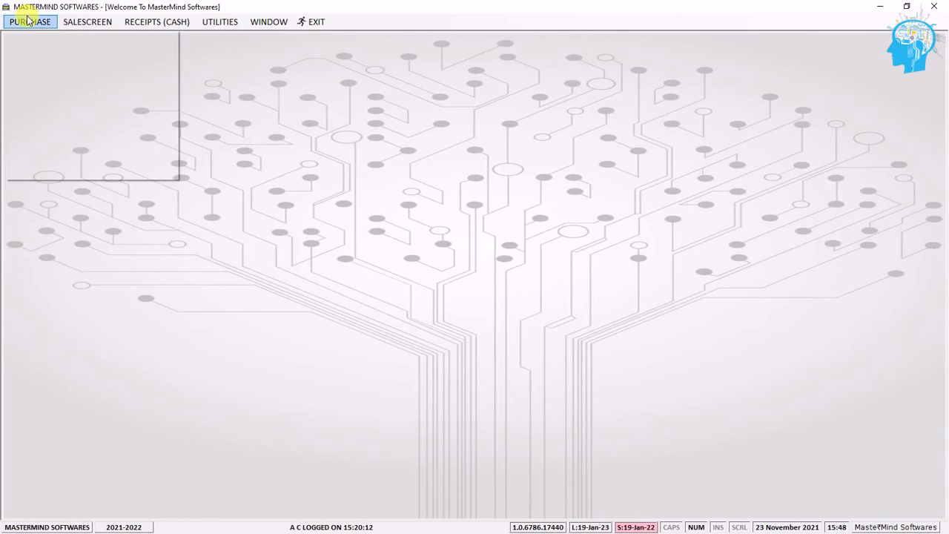
pyautogui.click(880, 7)
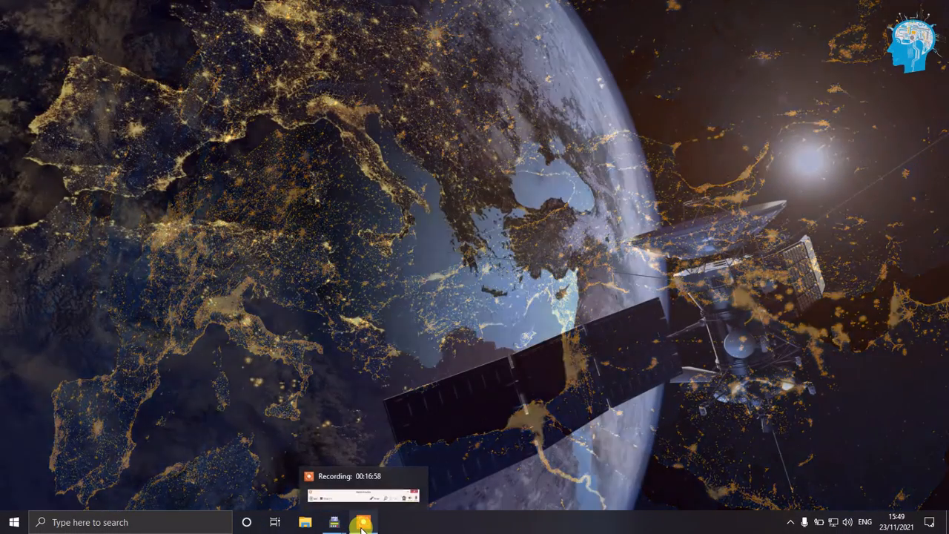
pyautogui.click(363, 522)
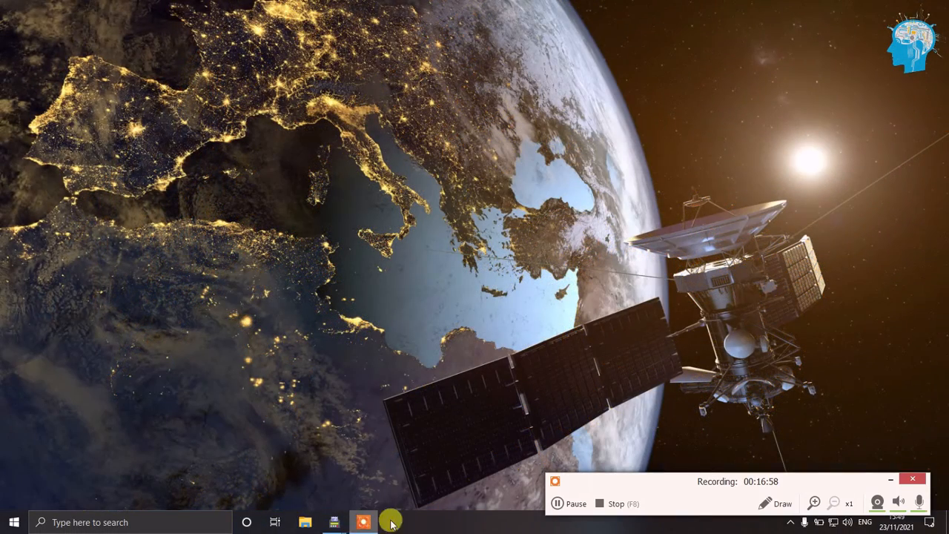
pyautogui.click(890, 481)
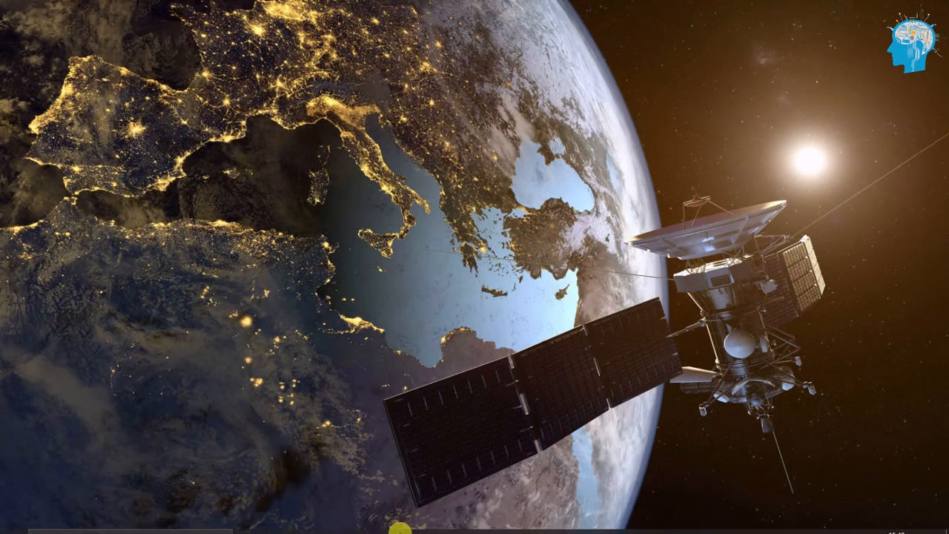
pyautogui.moveTo(335, 522)
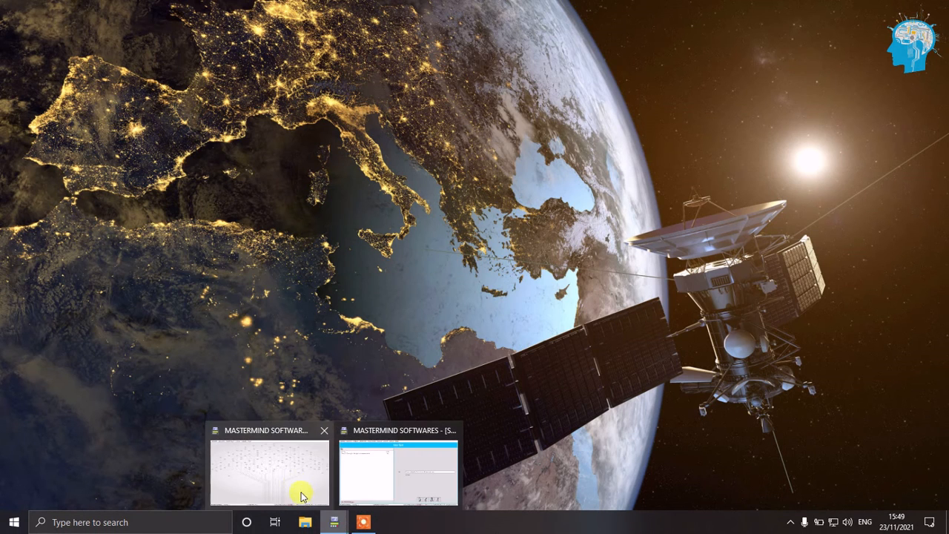
pyautogui.click(289, 479)
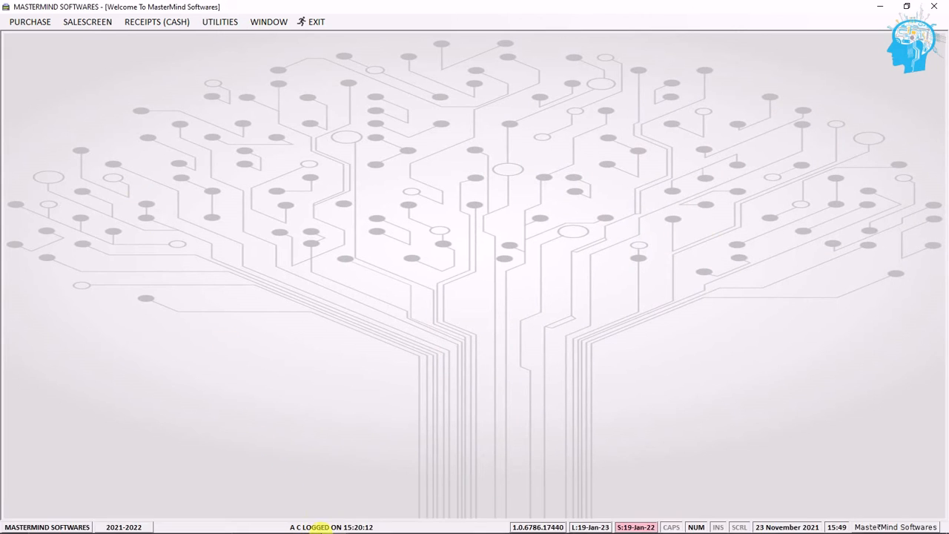
pyautogui.moveTo(335, 524)
pyautogui.click(384, 485)
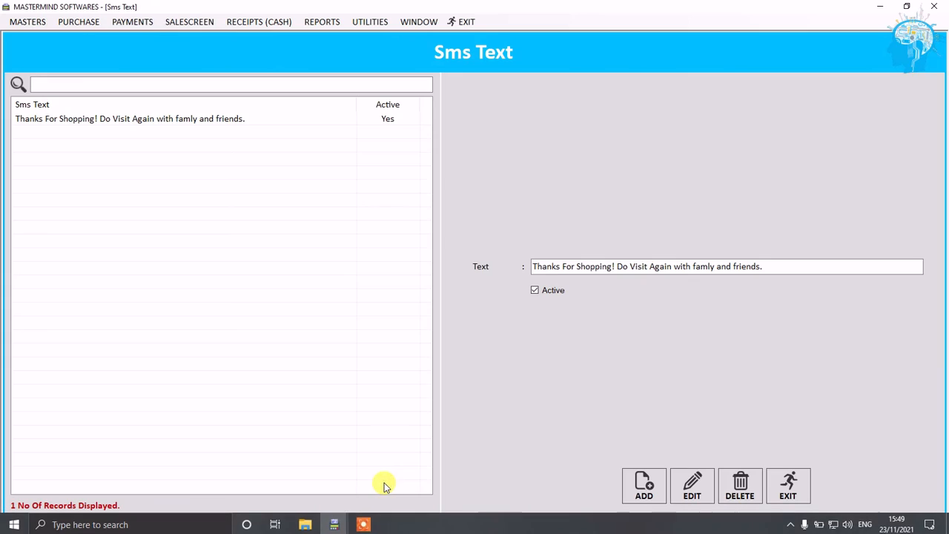
# Step: Select the 'Thanks For Shopping!' message, close the SMS messages screen, and open the masters menu
pyautogui.click(231, 125)
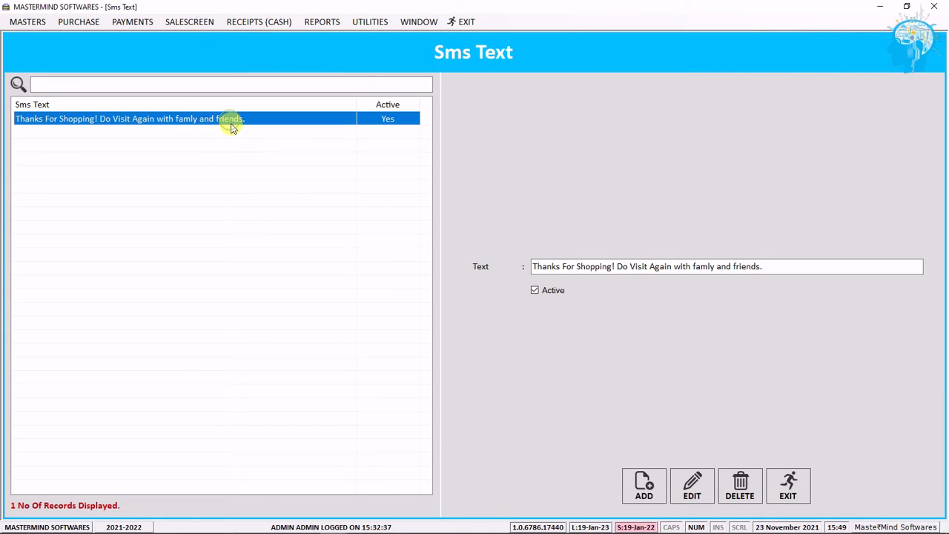
pyautogui.click(801, 497)
pyautogui.click(23, 22)
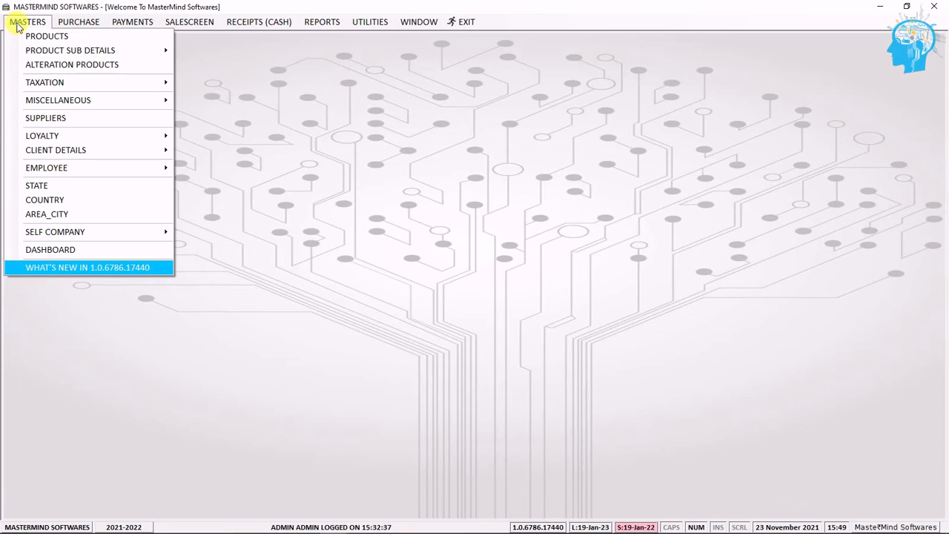
# Step: Open the email settings screen from the miscellaneous masters
pyautogui.moveTo(48, 100)
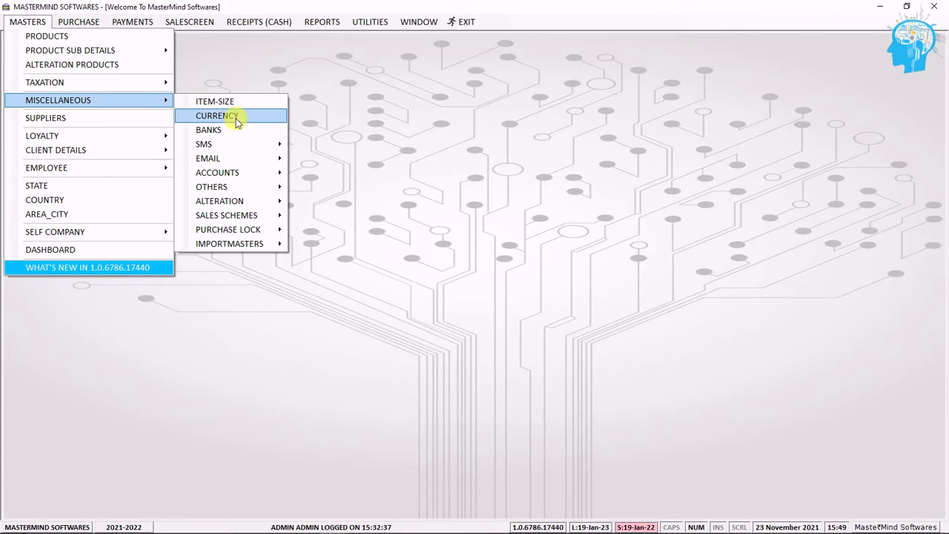
pyautogui.moveTo(265, 161)
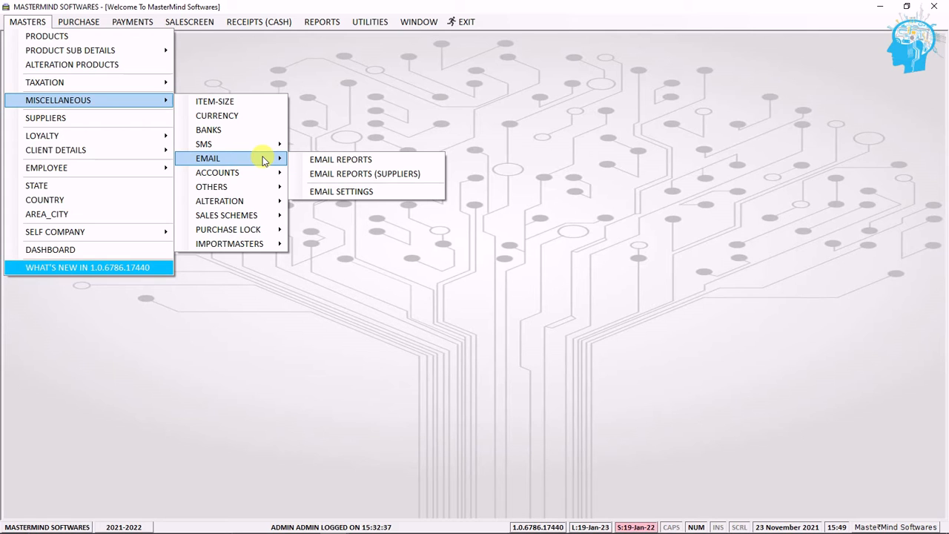
pyautogui.click(339, 191)
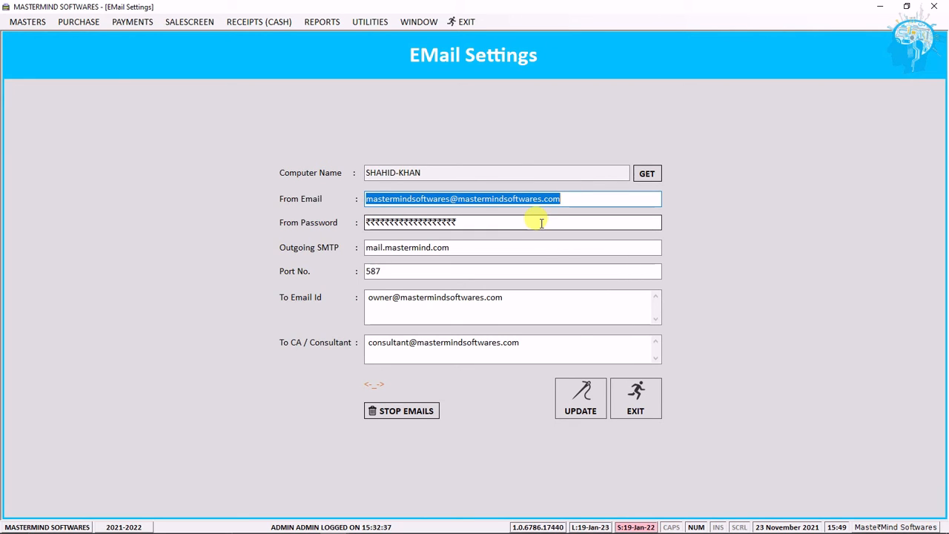
# Step: Review the email settings fields, selecting the recipient and consultant addresses, and close the email settings screen
pyautogui.click(475, 245)
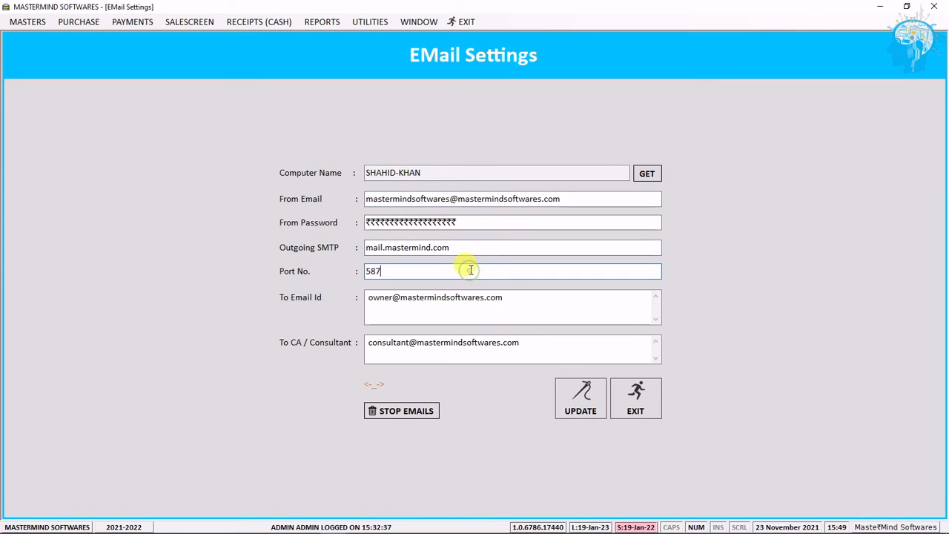
pyautogui.click(512, 296)
pyautogui.moveTo(513, 297); pyautogui.dragTo(356, 303)
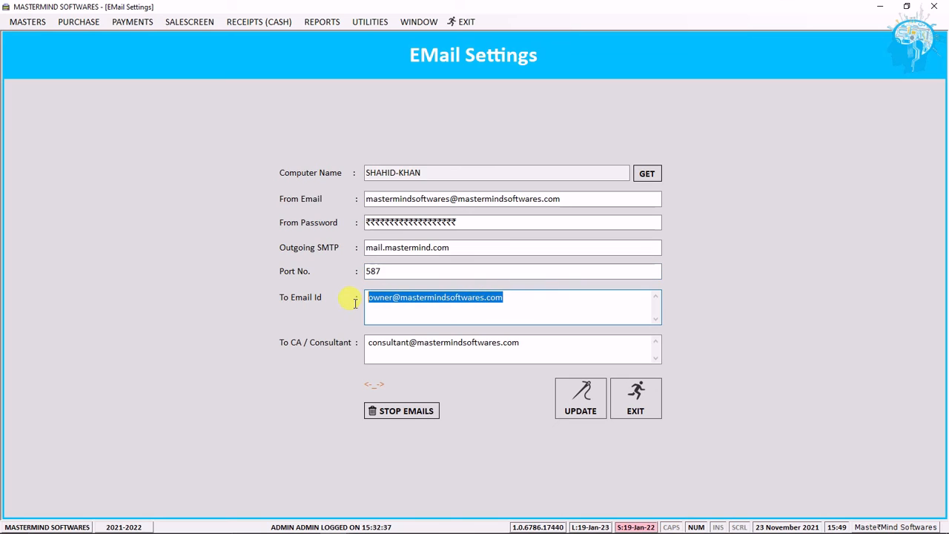
pyautogui.click(559, 342)
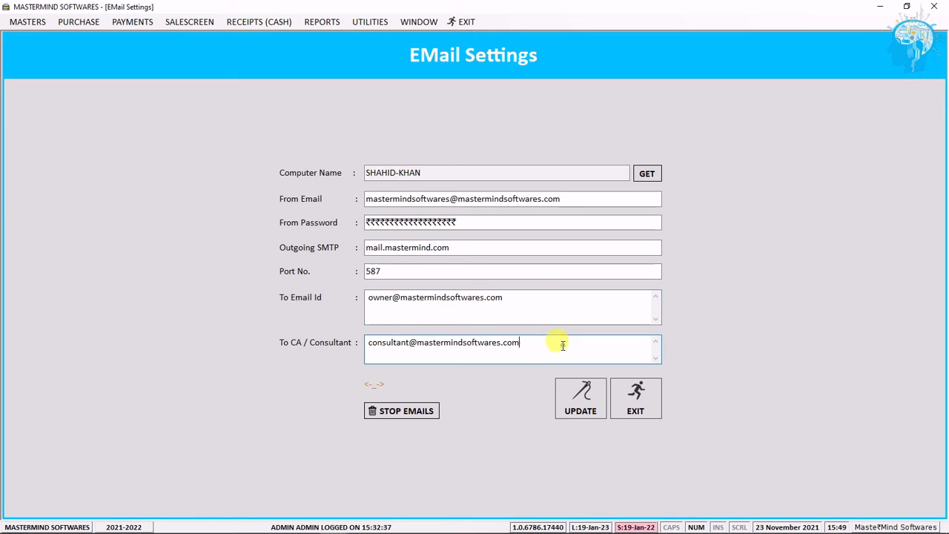
pyautogui.moveTo(562, 343); pyautogui.dragTo(361, 346)
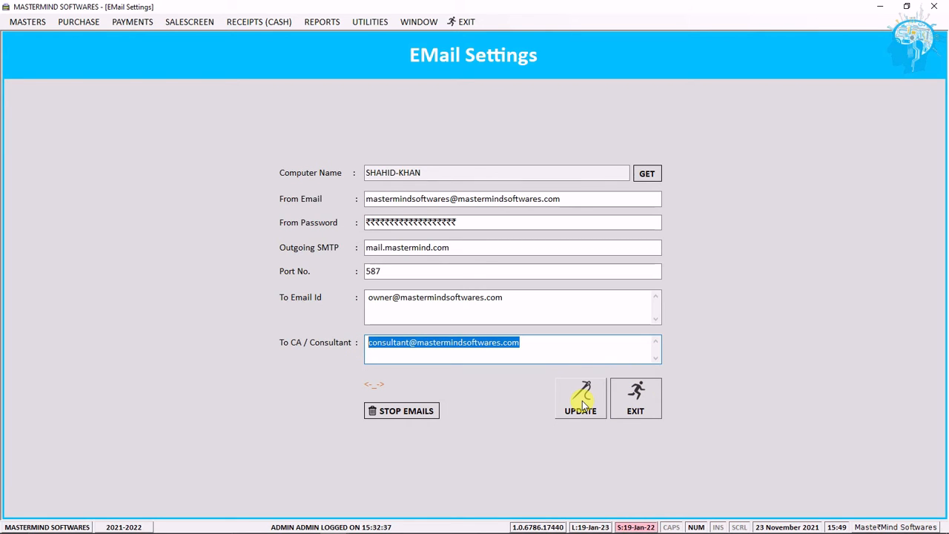
pyautogui.click(636, 404)
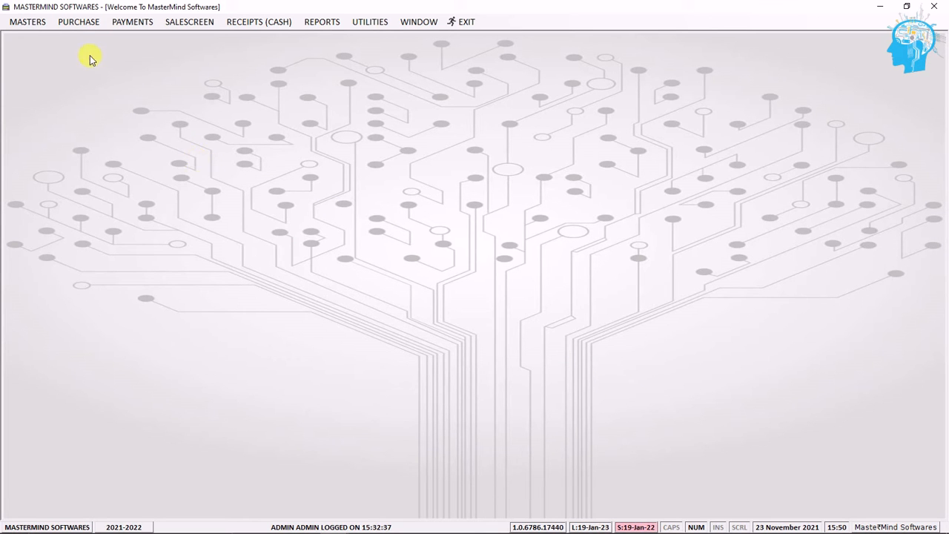
# Step: Open the payment modes master from the accounts masters
pyautogui.click(28, 25)
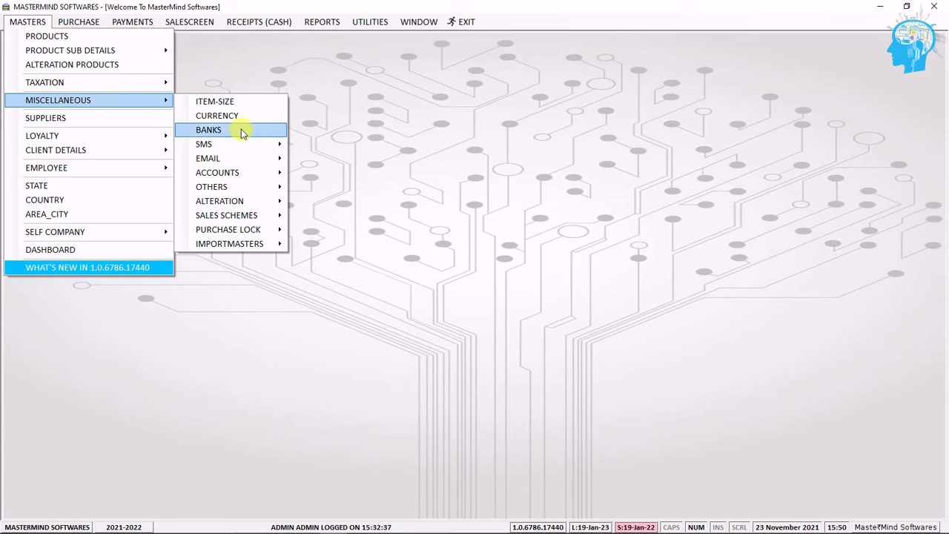
pyautogui.moveTo(265, 174)
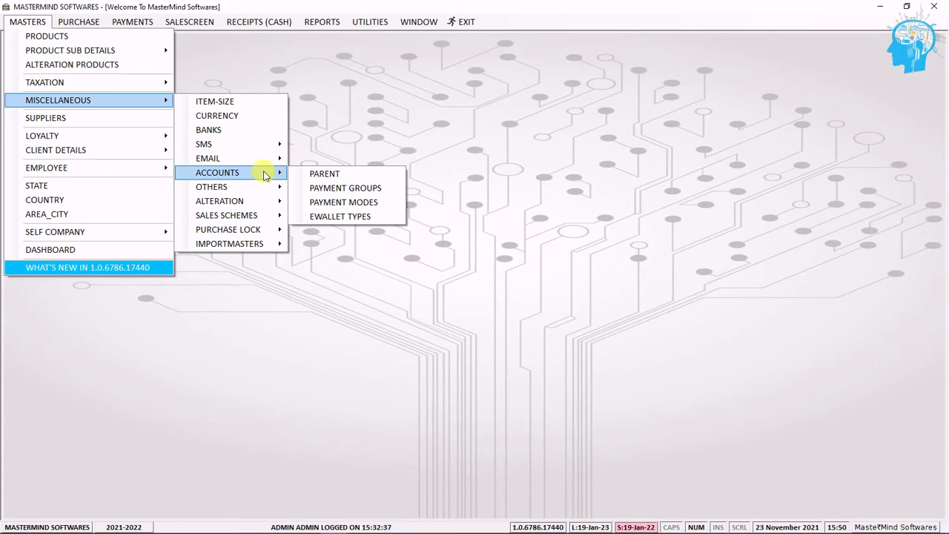
pyautogui.click(339, 202)
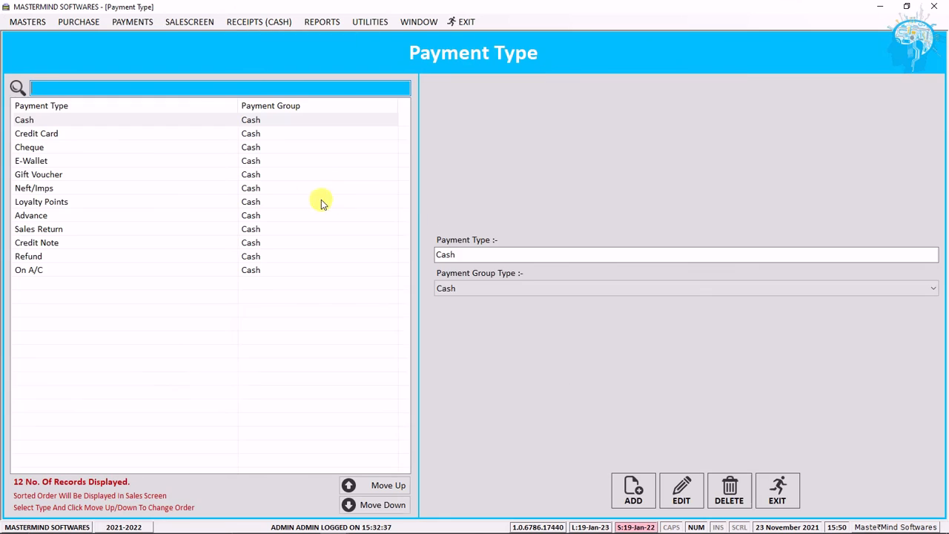
# Step: Browse through the payment types in the list, from Cash down to Advance
pyautogui.click(93, 121)
pyautogui.click(85, 134)
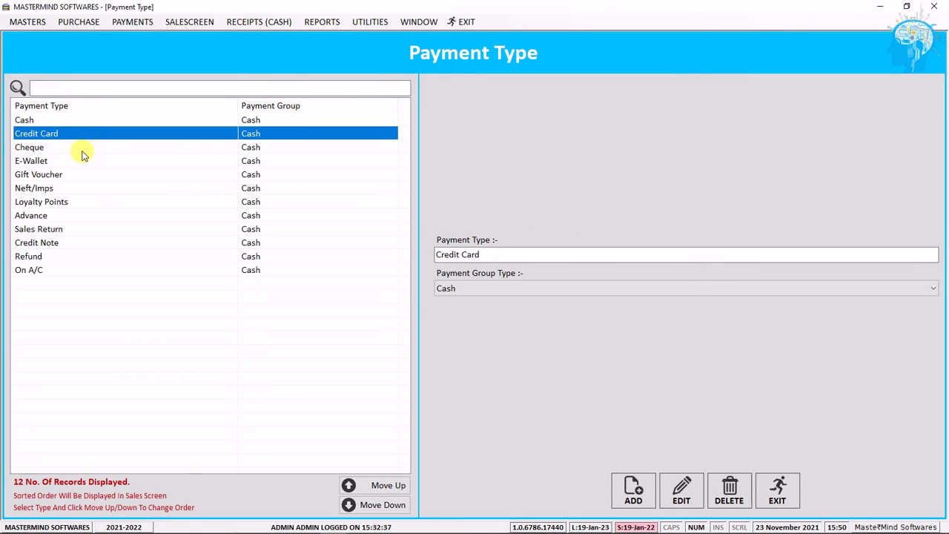
pyautogui.click(81, 150)
pyautogui.click(81, 162)
pyautogui.click(85, 175)
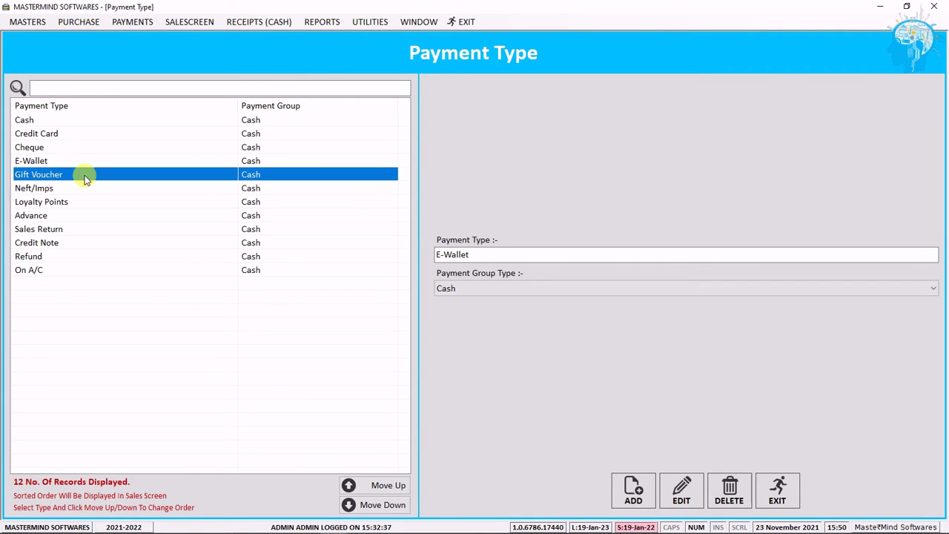
pyautogui.click(73, 191)
pyautogui.click(75, 203)
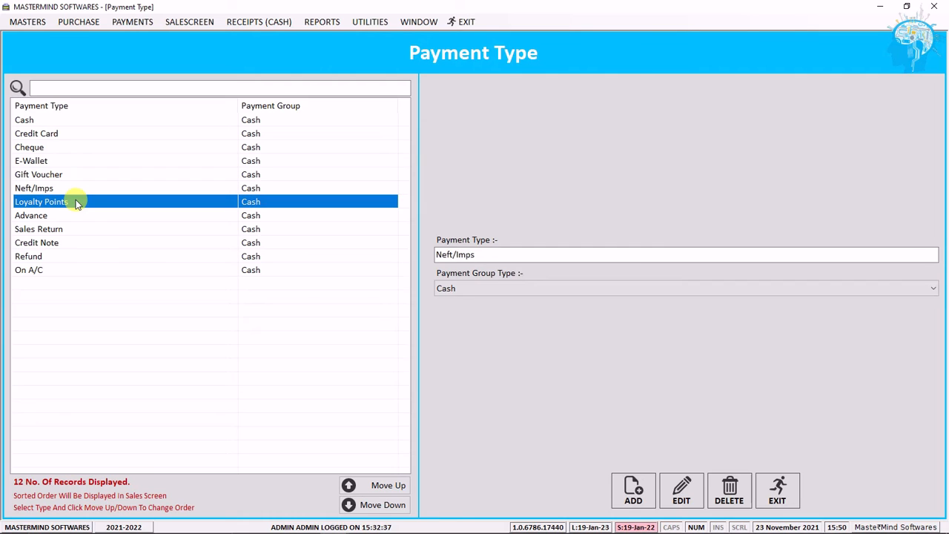
pyautogui.click(75, 217)
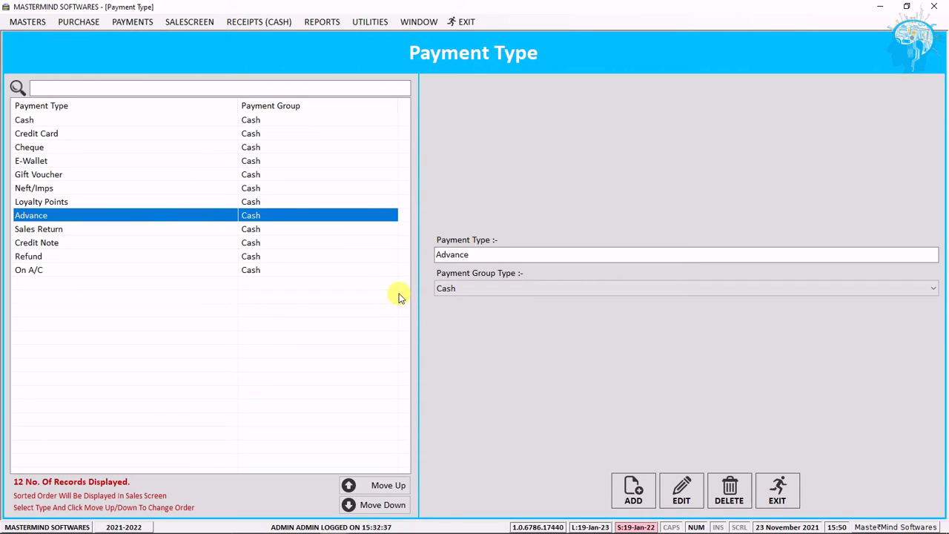
# Step: Start adding a new payment type, cancel it, reselect Advance and close the payment type screen
pyautogui.click(633, 492)
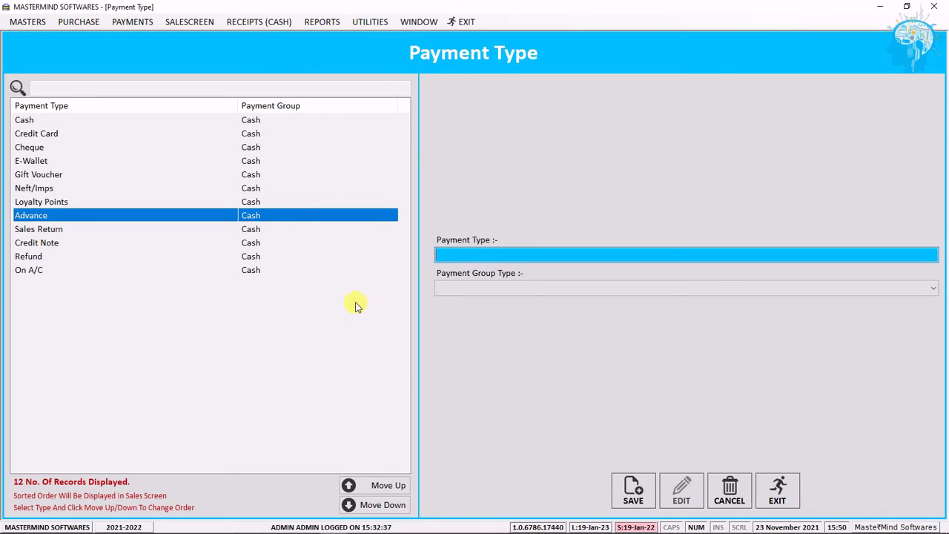
pyautogui.click(726, 494)
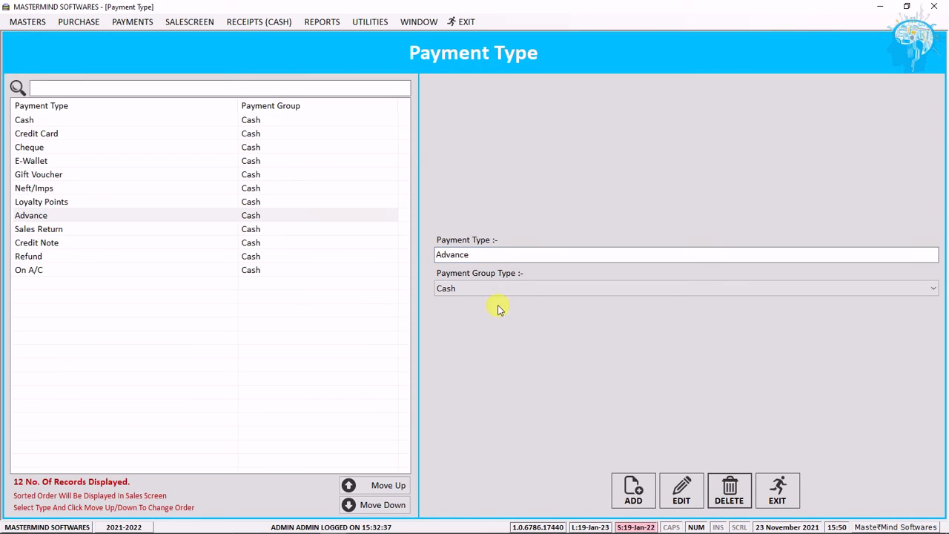
pyautogui.click(227, 214)
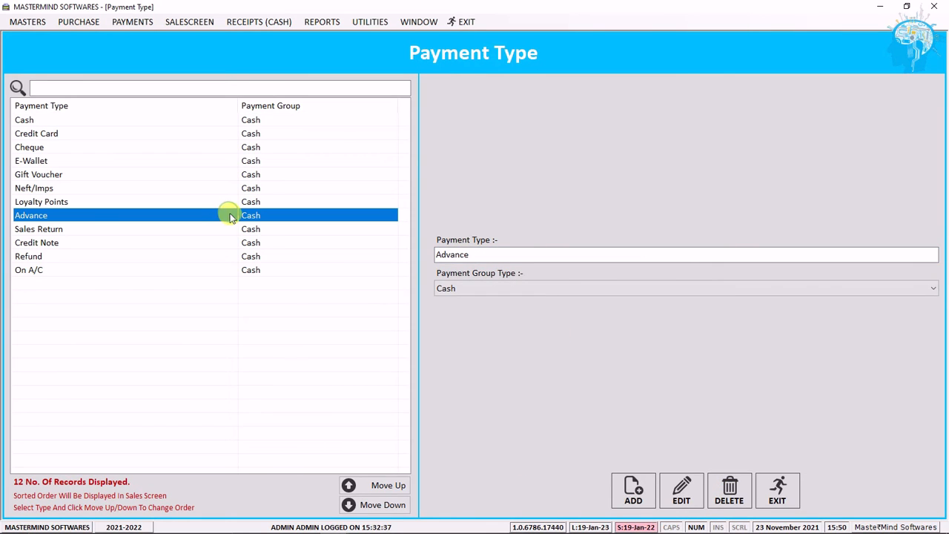
pyautogui.click(773, 485)
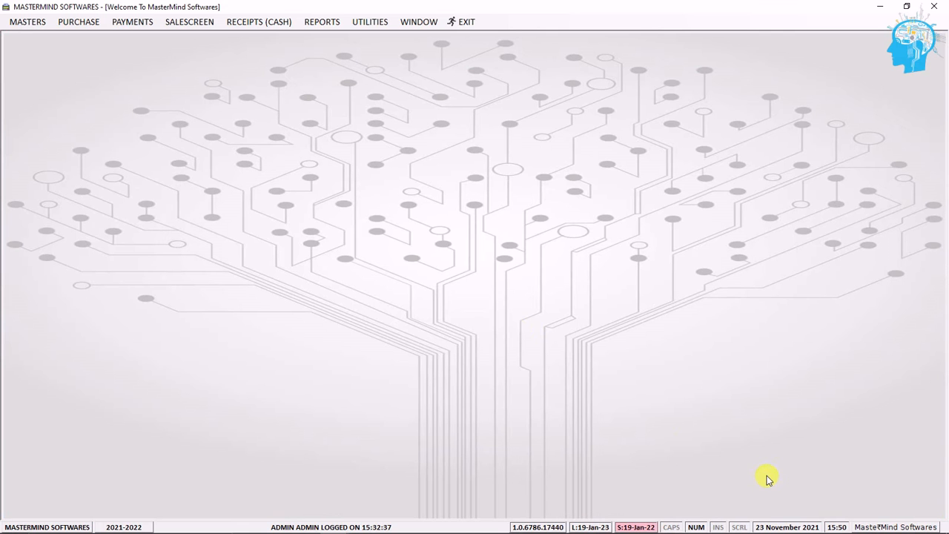
# Step: Open the month-wise data lock screen from the other masters, then close it
pyautogui.click(28, 23)
pyautogui.moveTo(102, 100)
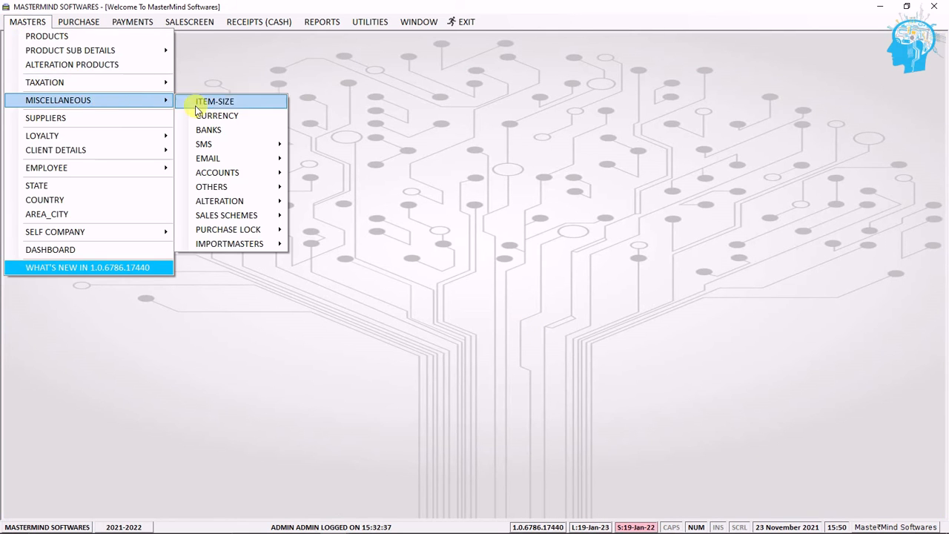
pyautogui.moveTo(277, 173)
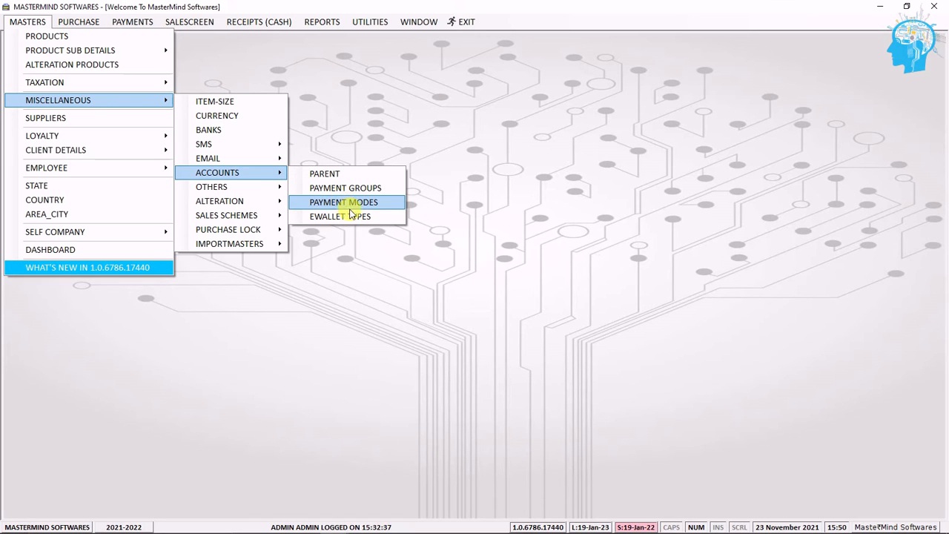
pyautogui.moveTo(254, 192)
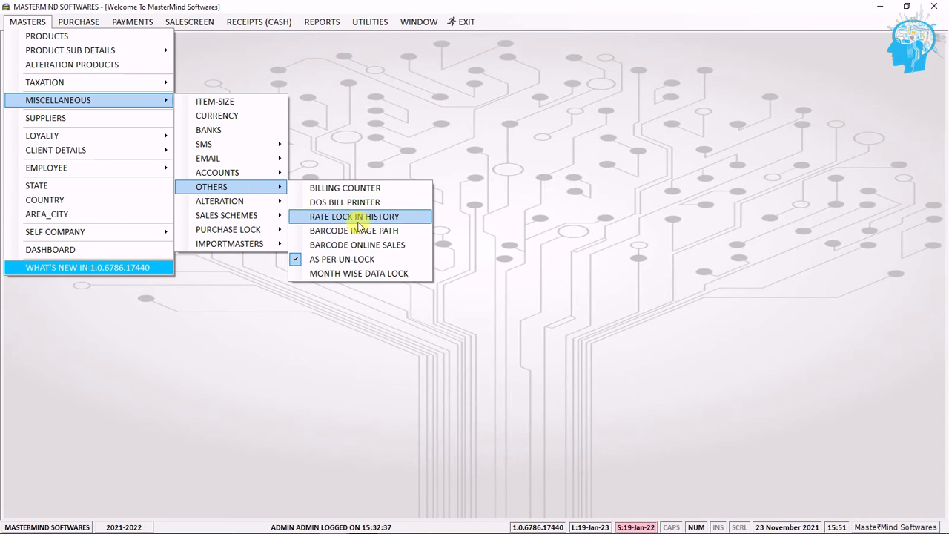
pyautogui.click(407, 274)
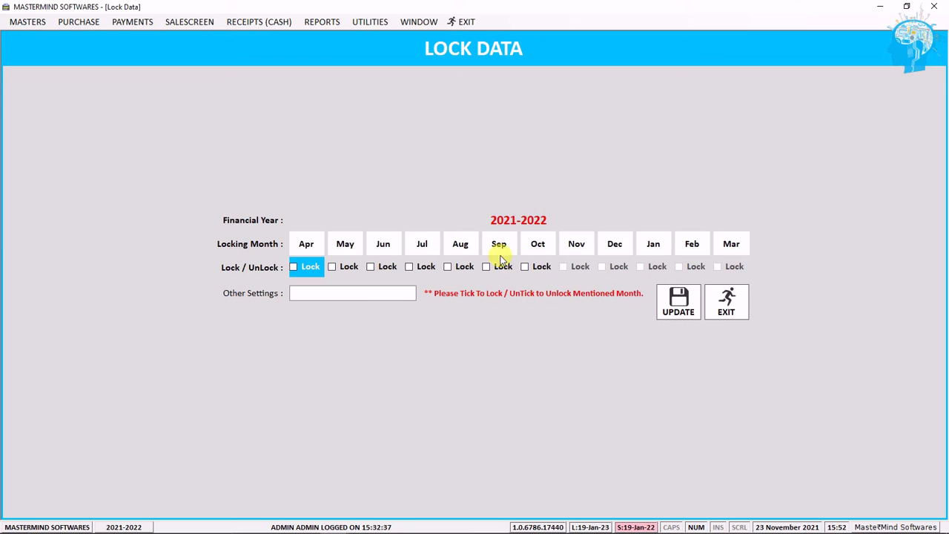
pyautogui.click(716, 321)
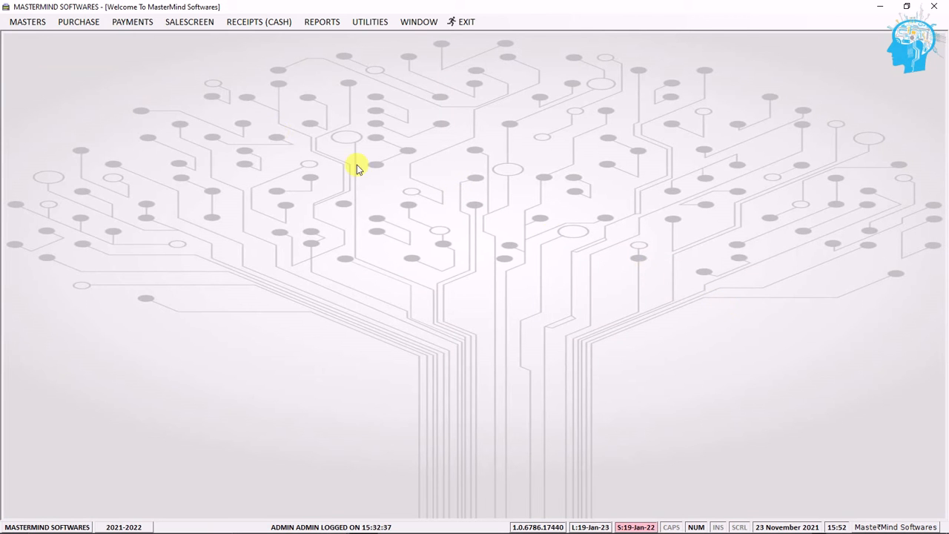
# Step: Open the item price scheme screen from the sales schemes masters
pyautogui.click(26, 28)
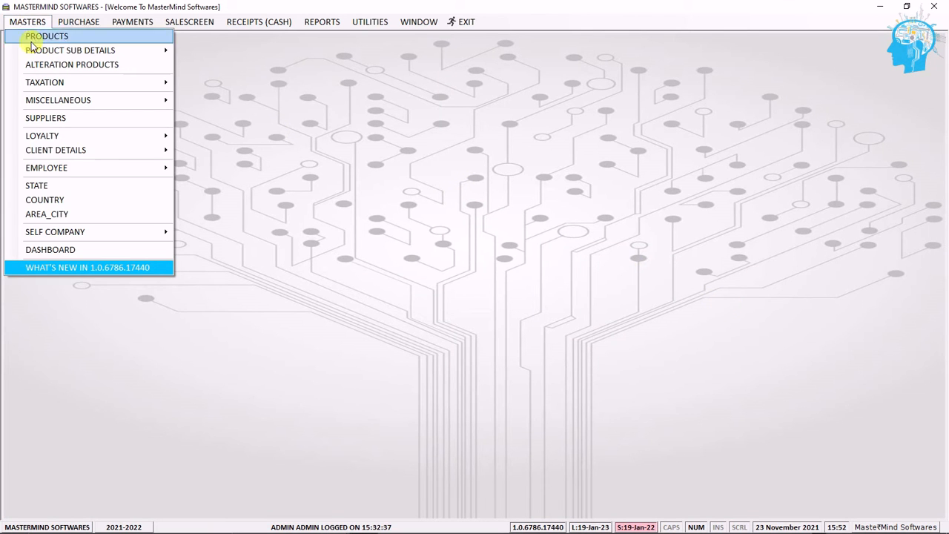
pyautogui.moveTo(111, 102)
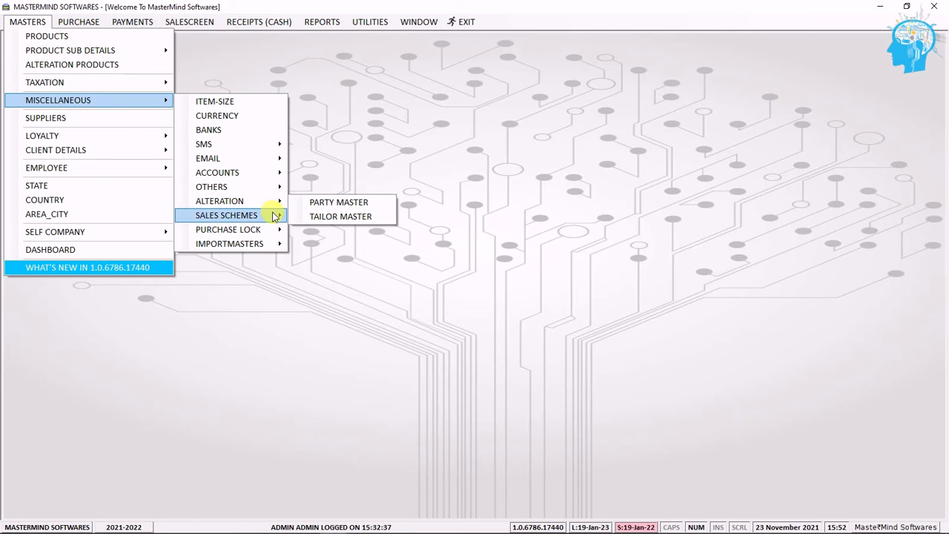
pyautogui.moveTo(274, 215)
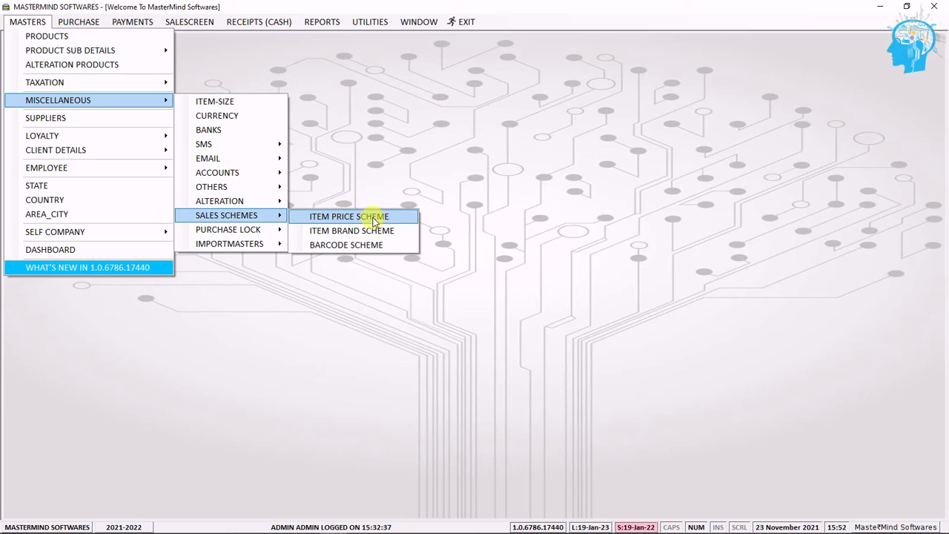
pyautogui.click(410, 221)
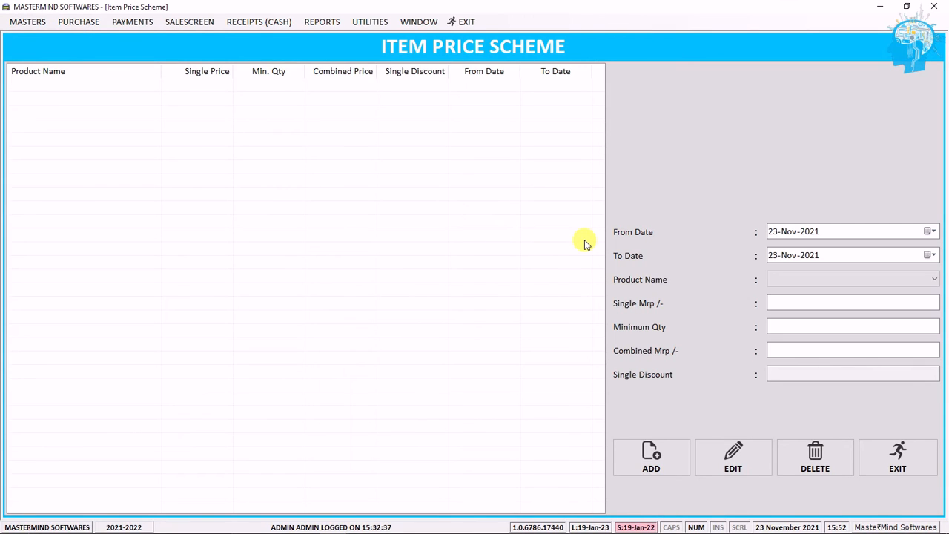
# Step: Add a new item price scheme and choose JEANS as the product
pyautogui.click(672, 468)
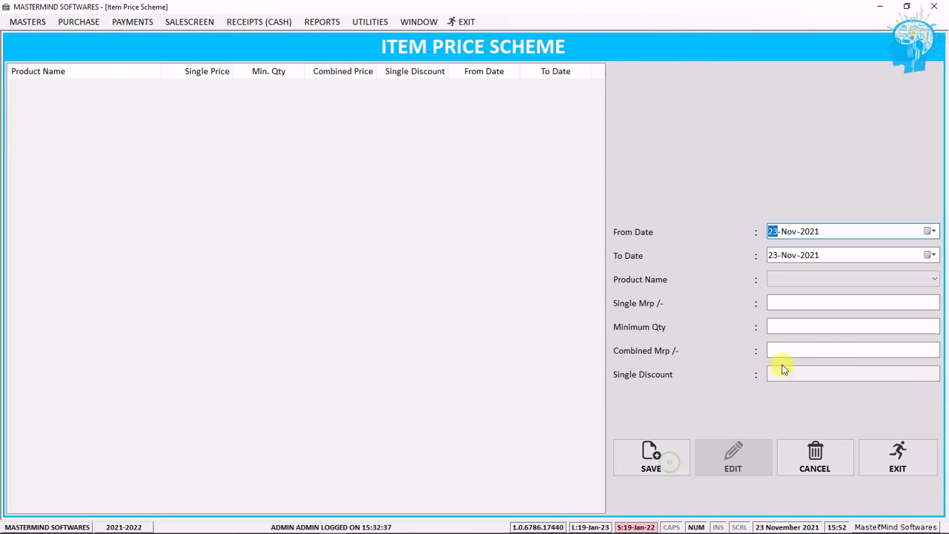
pyautogui.click(822, 279)
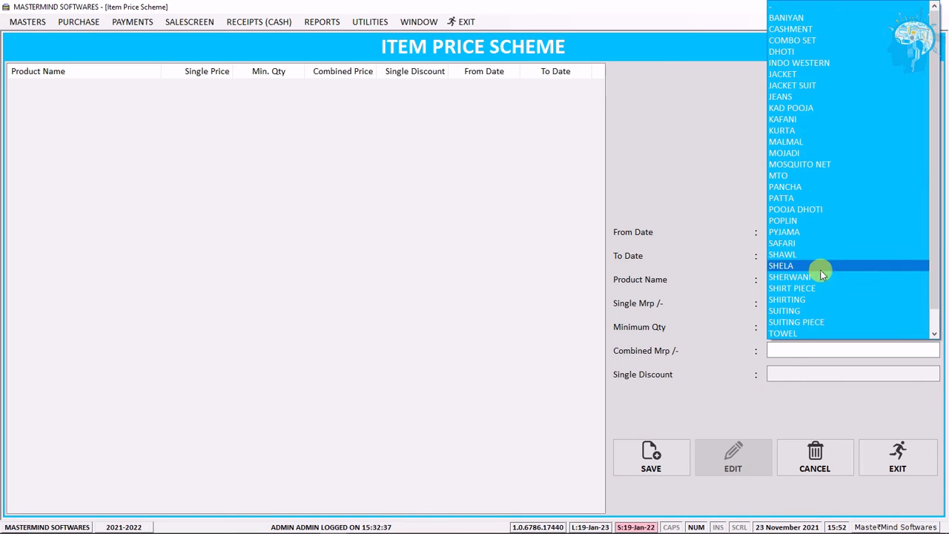
pyautogui.click(821, 274)
pyautogui.scroll(-2, 854, 281)
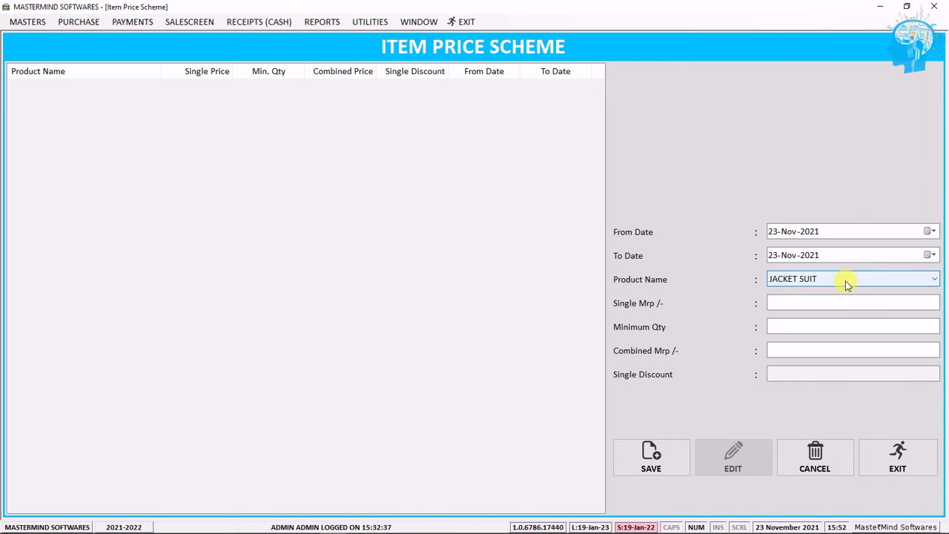
# Step: Set single MRP 500, minimum quantity 3 and combined MRP 1000, then exit the item price scheme screen
pyautogui.click(811, 302)
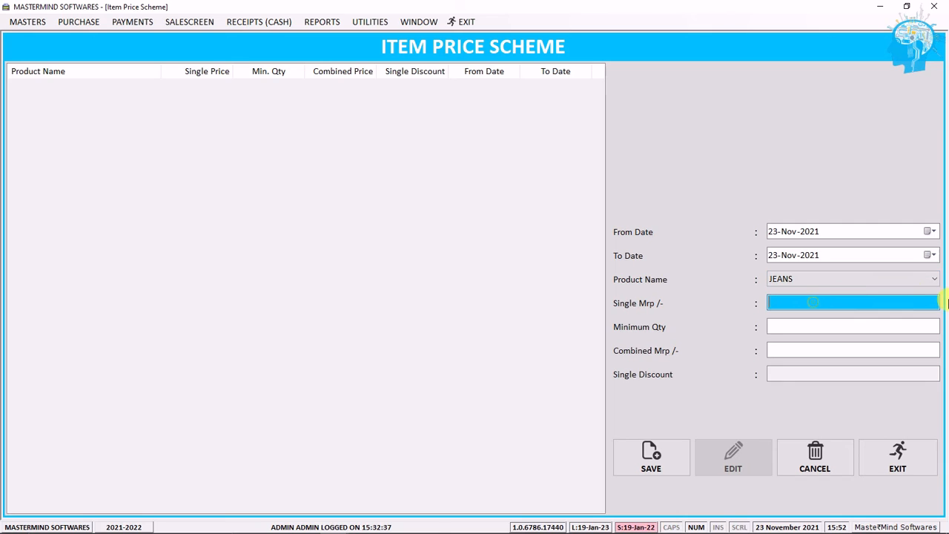
pyautogui.write('500')
pyautogui.press('Tab')
pyautogui.write('3')
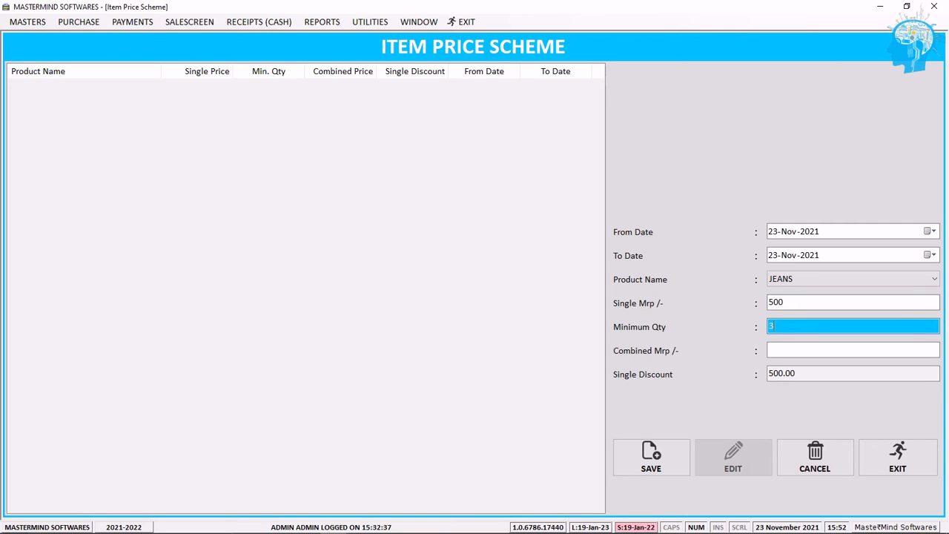
pyautogui.press('Tab')
pyautogui.write('1200')
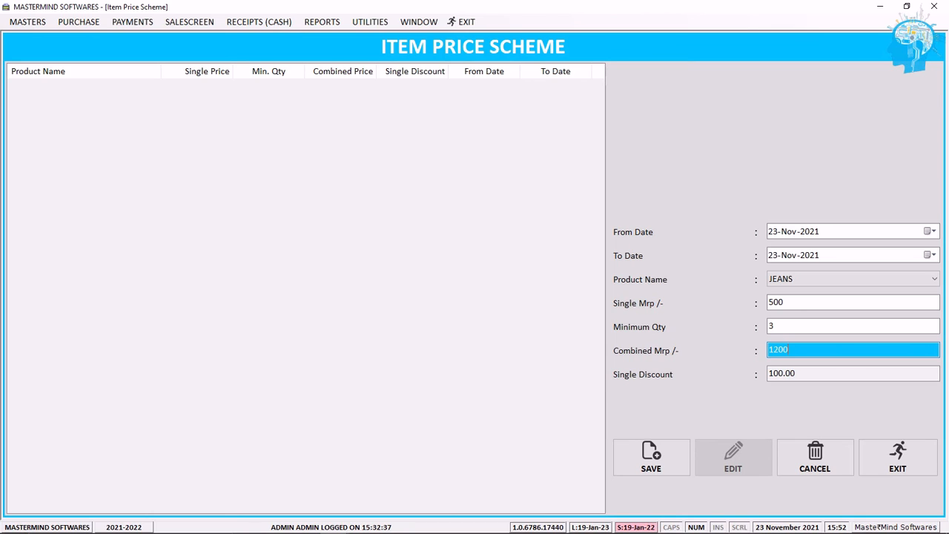
pyautogui.press('BackSpace')
pyautogui.press('BackSpace')
pyautogui.press('BackSpace')
pyautogui.write('000')
pyautogui.click(883, 457)
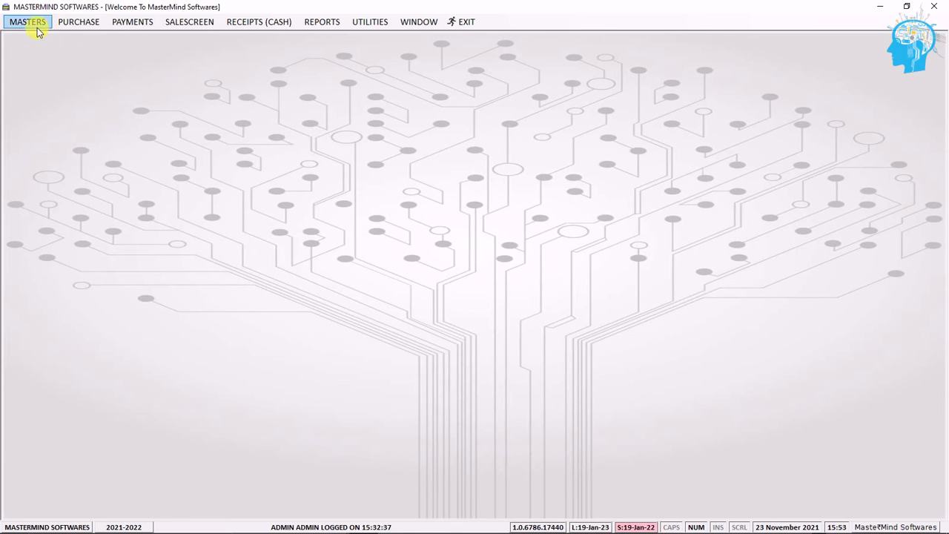
# Step: Open the item/brand scheme screen from the sales schemes masters and select the PYJAMA scheme row
pyautogui.click(29, 22)
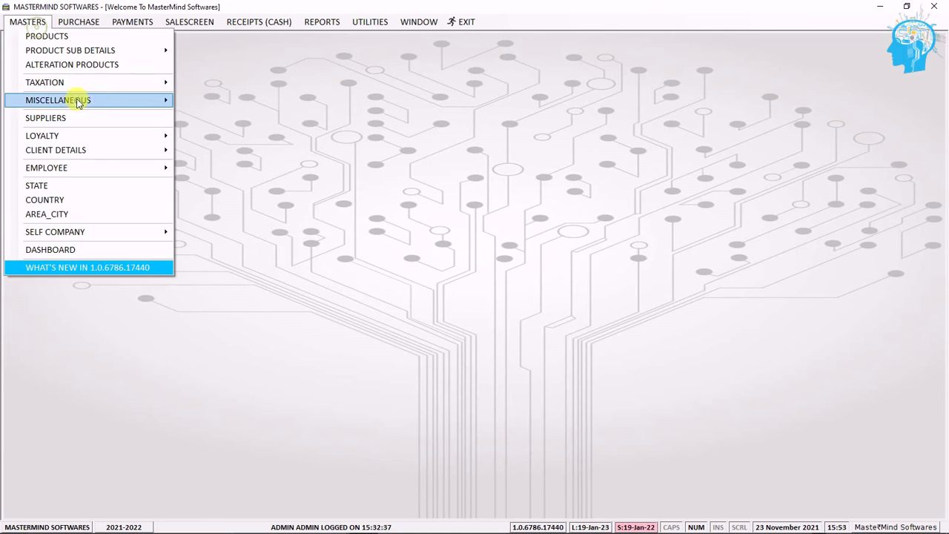
pyautogui.moveTo(126, 101)
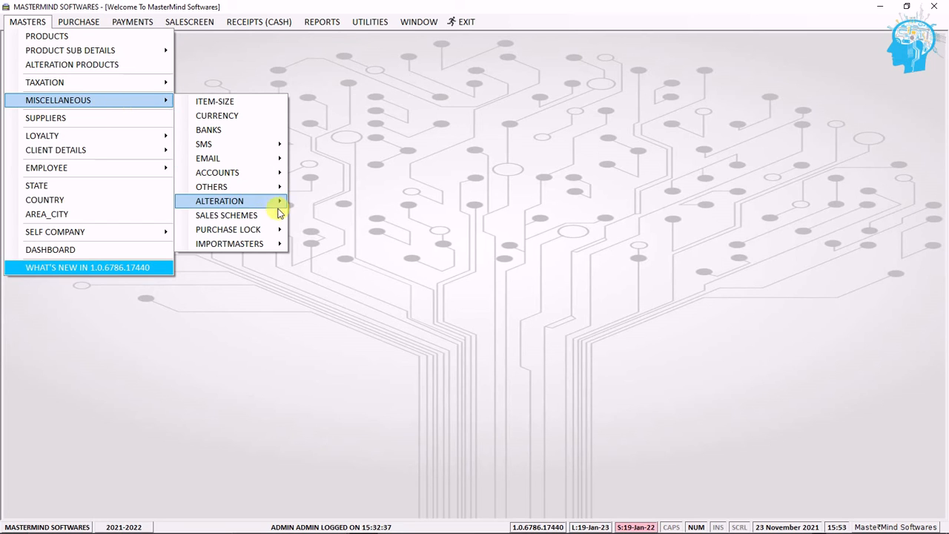
pyautogui.moveTo(277, 220)
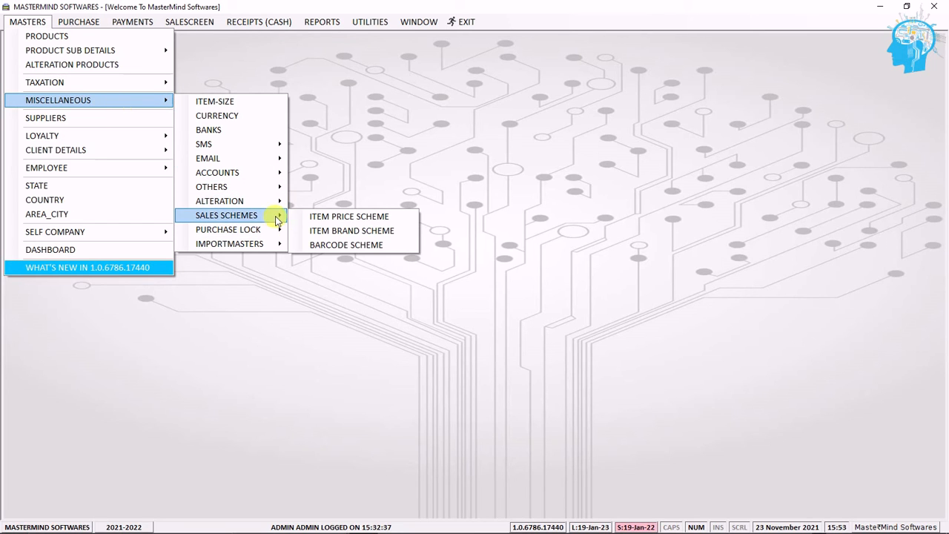
pyautogui.click(347, 231)
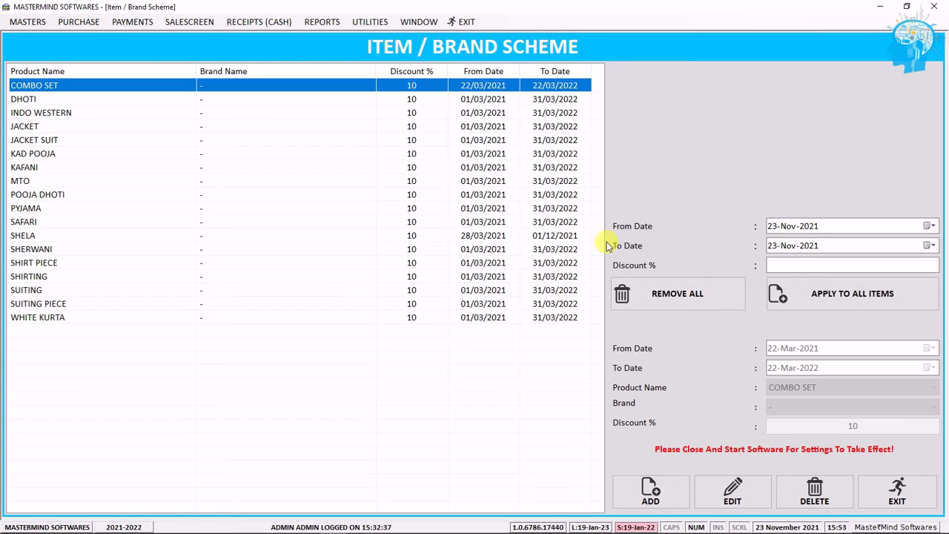
pyautogui.click(426, 213)
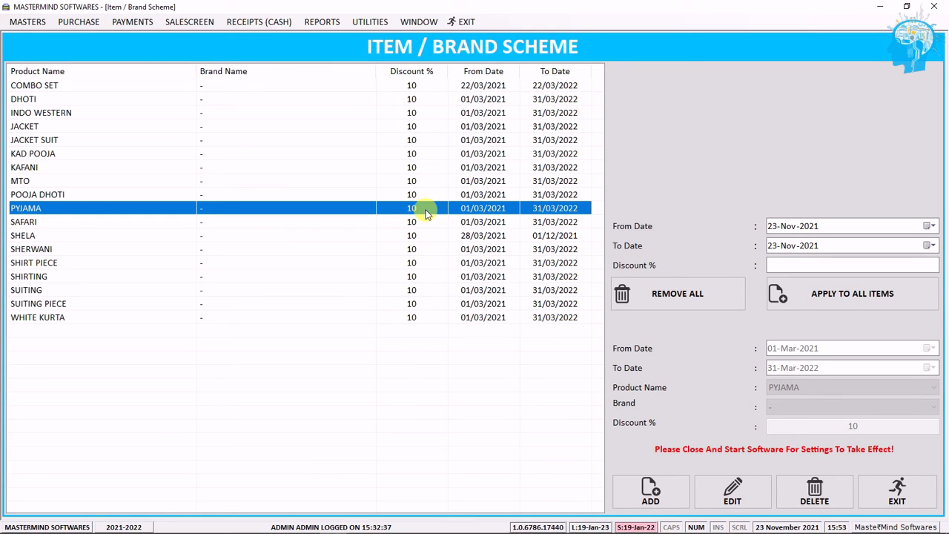
# Step: Add a new item/brand scheme for product SUITING running from 23-Nov-2021 to 30-Nov-2021
pyautogui.click(673, 489)
pyautogui.click(816, 387)
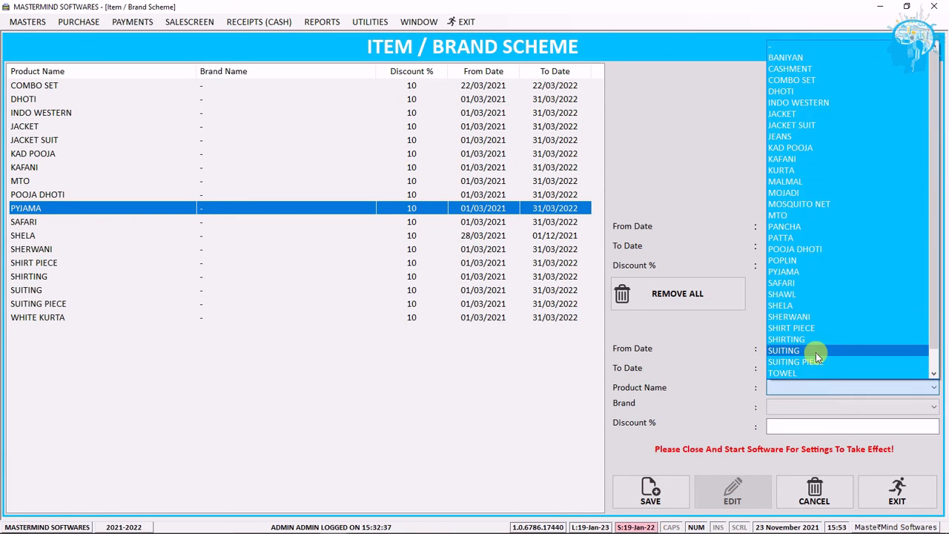
pyautogui.click(816, 355)
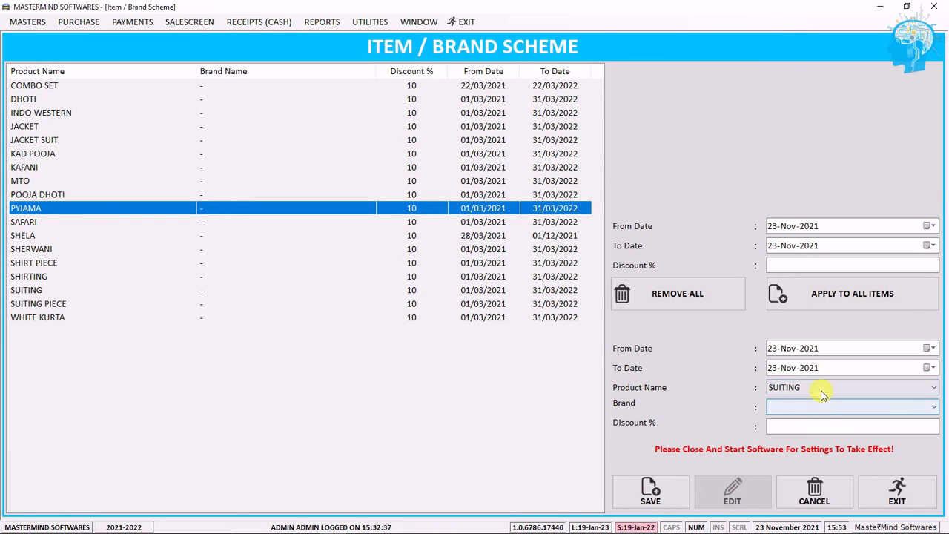
pyautogui.click(790, 348)
pyautogui.click(773, 367)
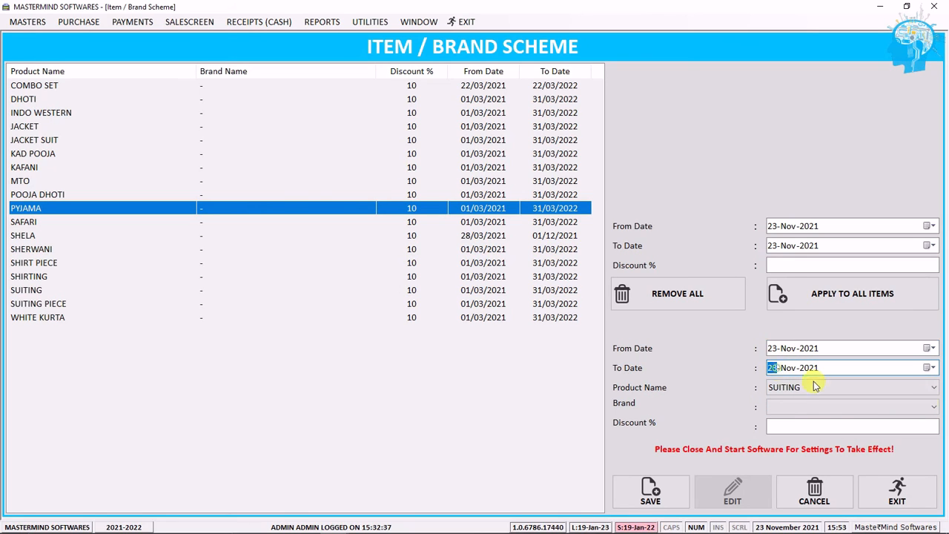
pyautogui.press('Right')
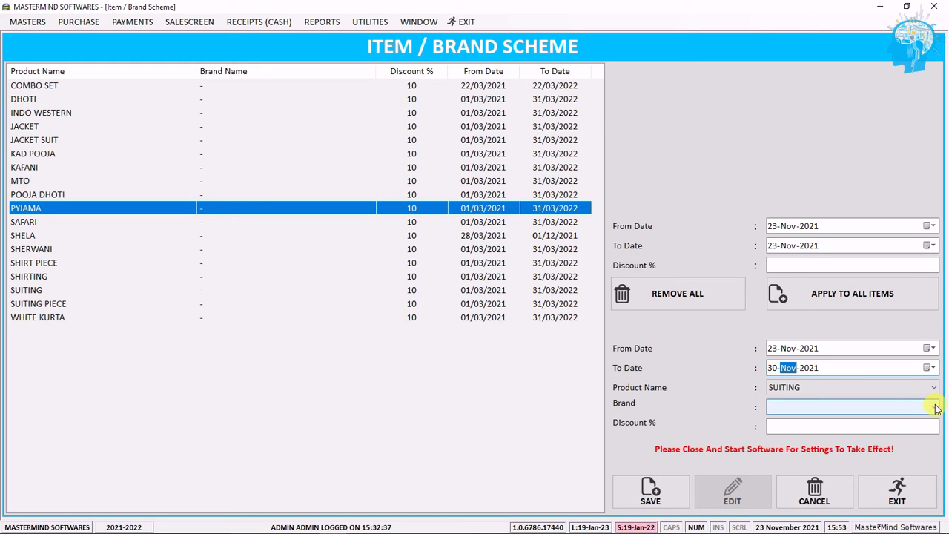
# Step: Set the scheme's discount to 20% and brand to GWALIOR, then exit the item/brand scheme screen
pyautogui.click(857, 425)
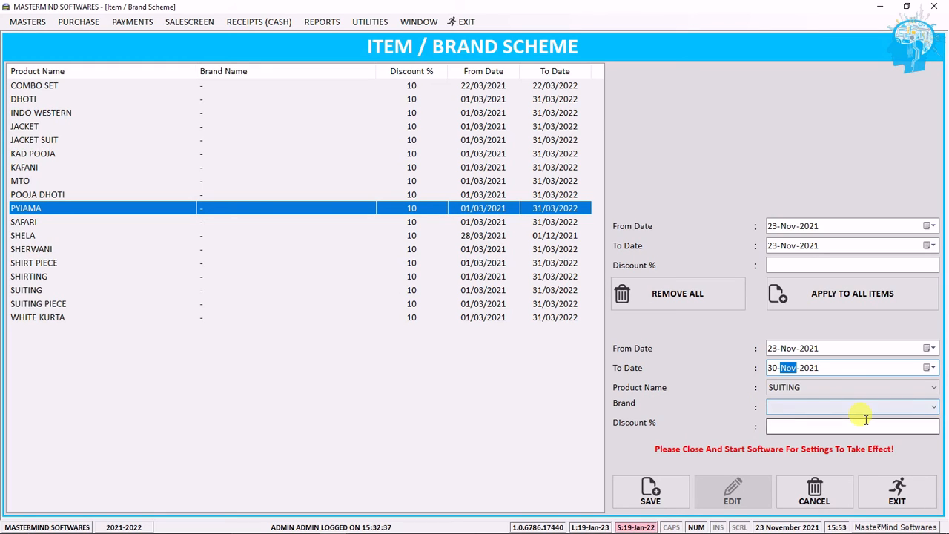
pyautogui.click(800, 405)
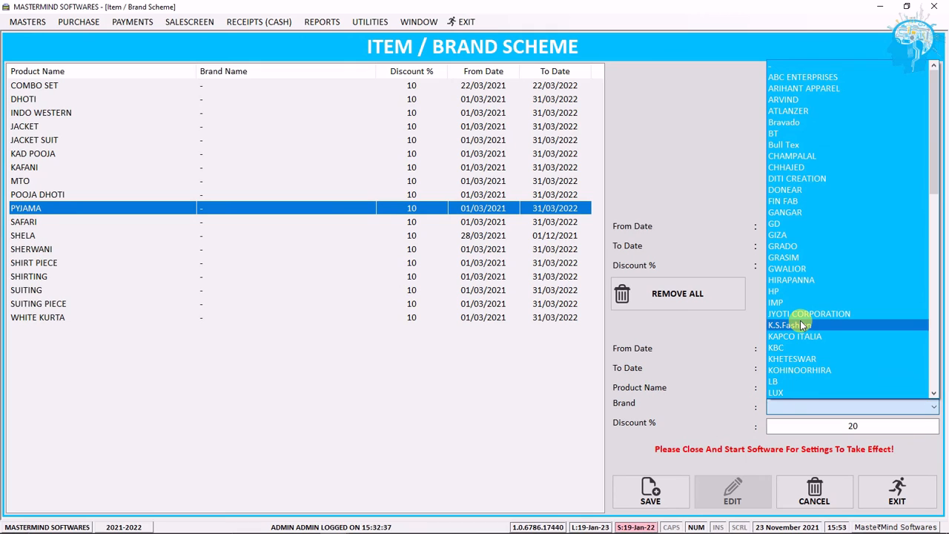
pyautogui.click(813, 267)
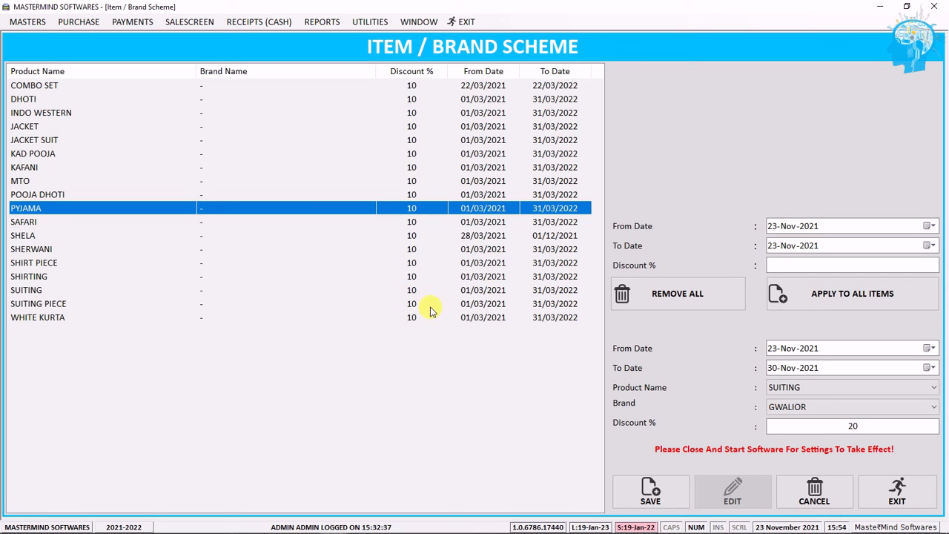
pyautogui.click(879, 494)
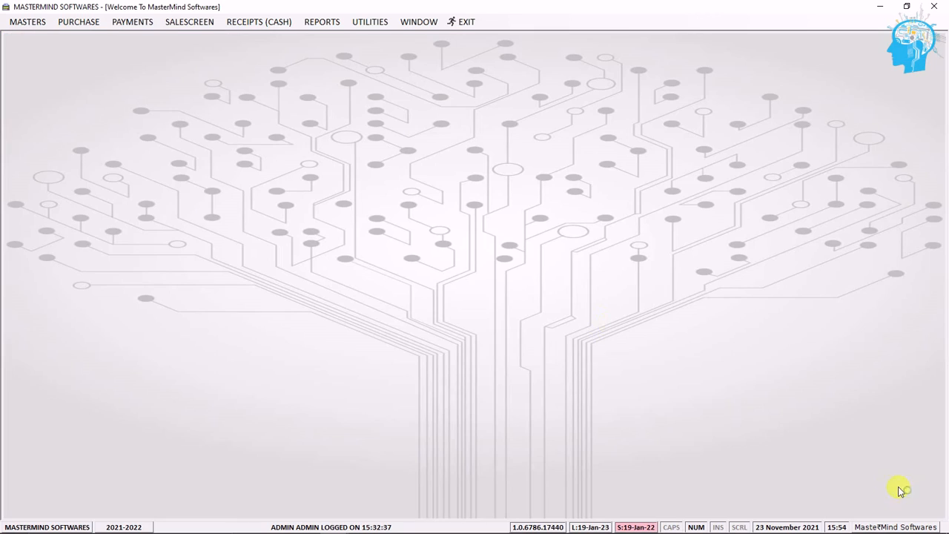
# Step: Open the barcode scheme screen from the sales schemes masters
pyautogui.click(41, 19)
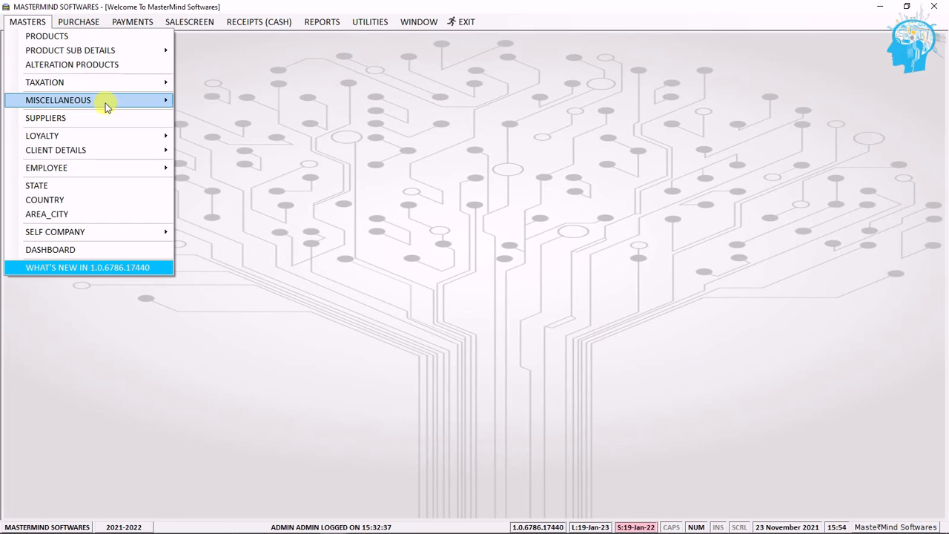
pyautogui.moveTo(112, 100)
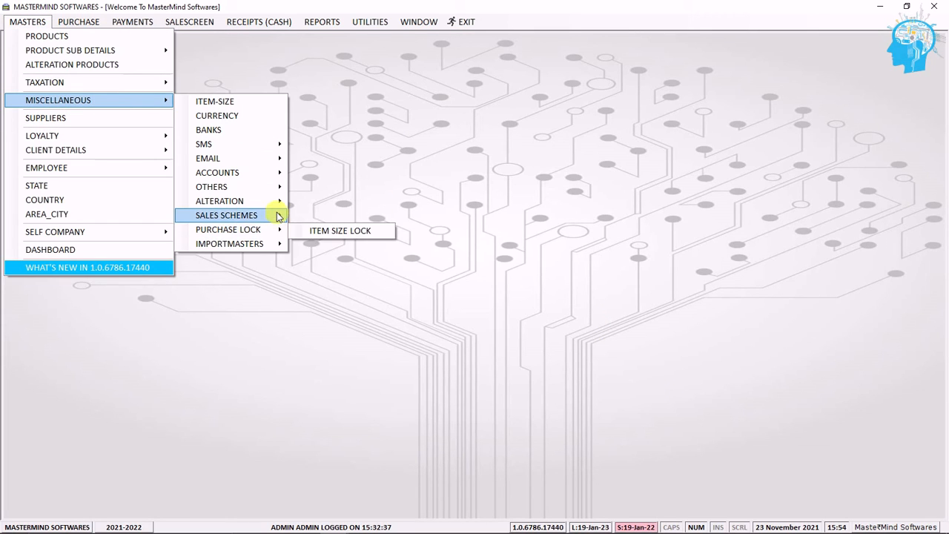
pyautogui.moveTo(260, 215)
pyautogui.click(341, 244)
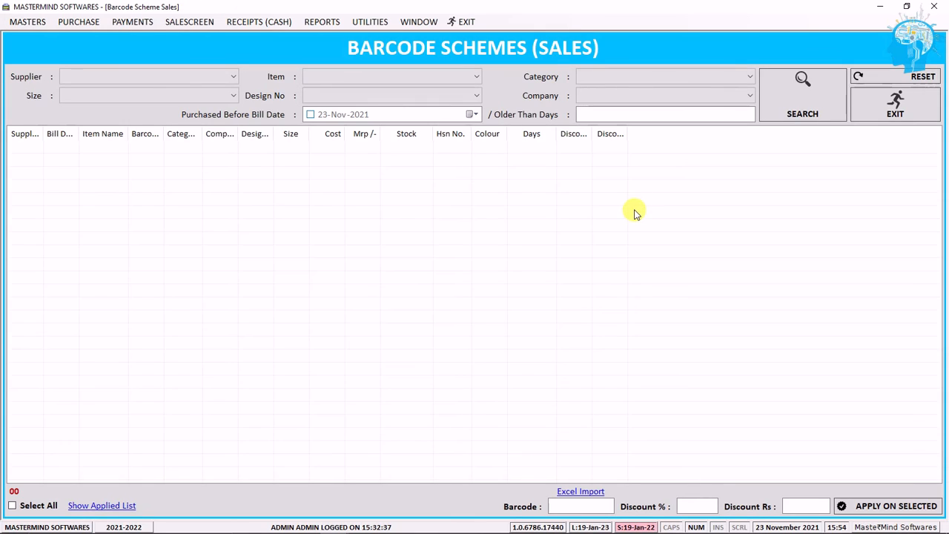
# Step: Examine the barcode scheme filters, discount fields and Excel import option, declining the import, then close the screen
pyautogui.click(195, 96)
pyautogui.click(214, 77)
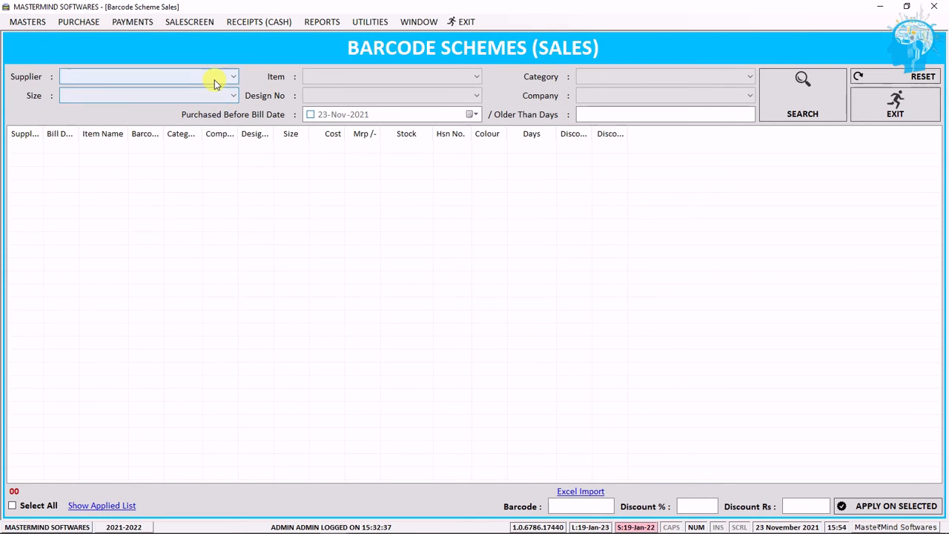
pyautogui.click(407, 76)
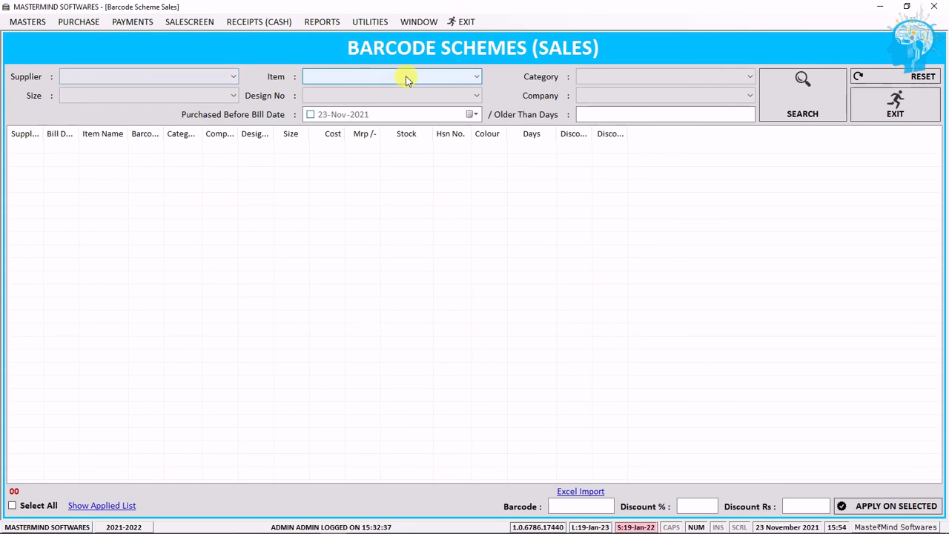
pyautogui.click(617, 116)
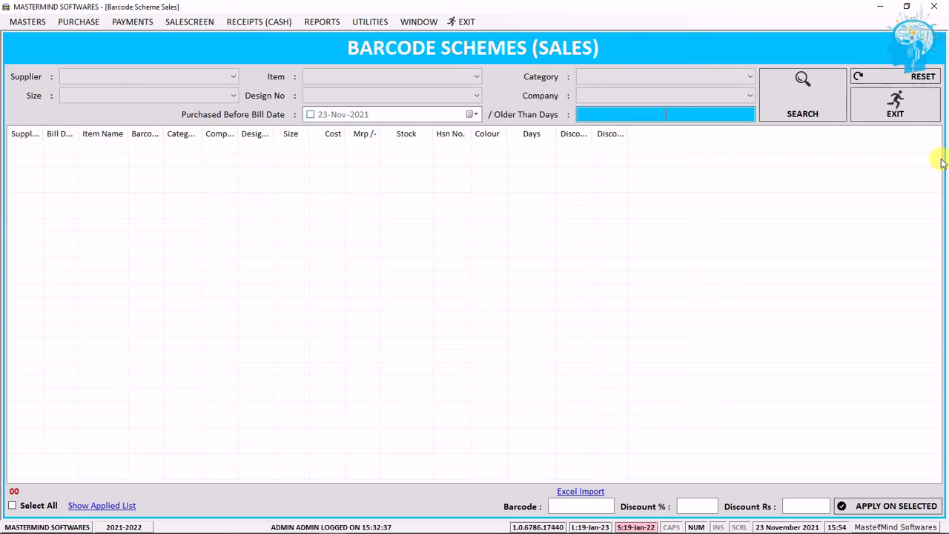
pyautogui.click(701, 505)
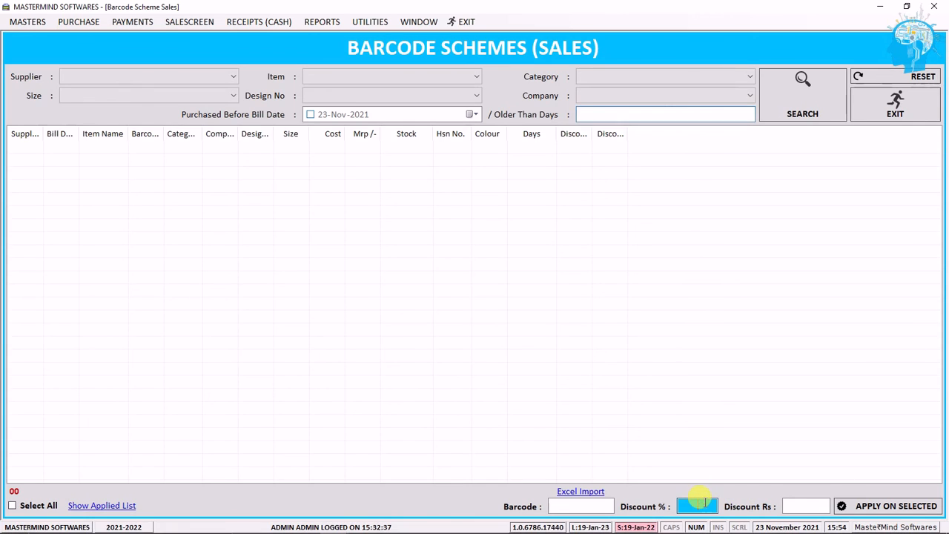
pyautogui.click(794, 506)
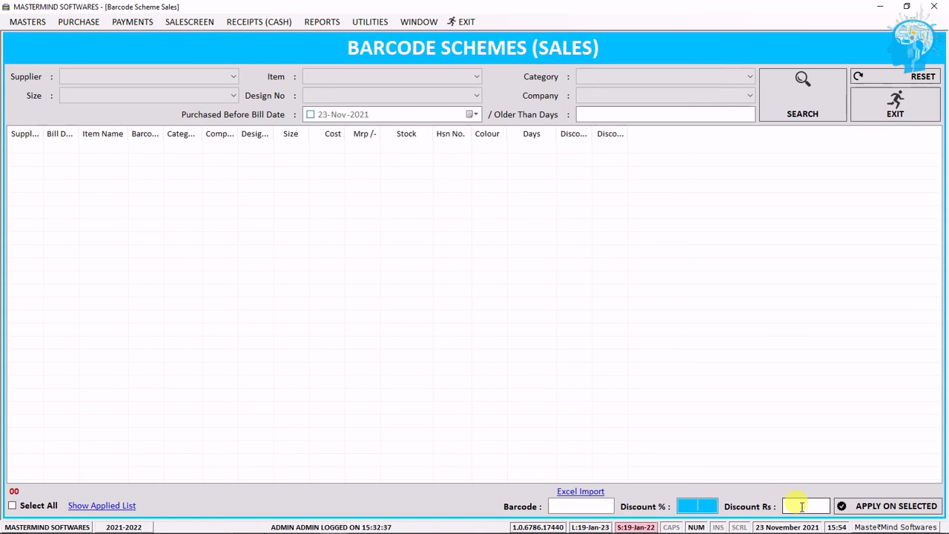
pyautogui.click(802, 507)
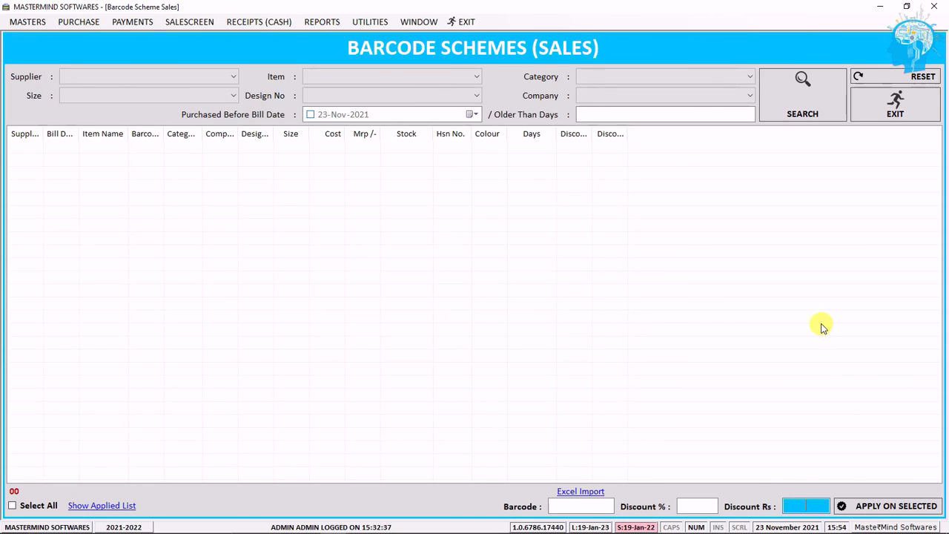
pyautogui.click(595, 492)
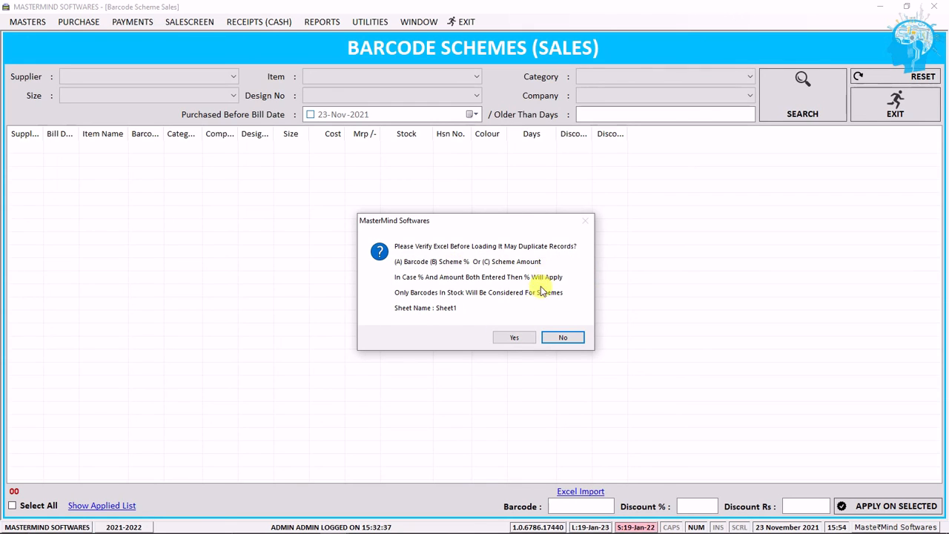
pyautogui.click(563, 338)
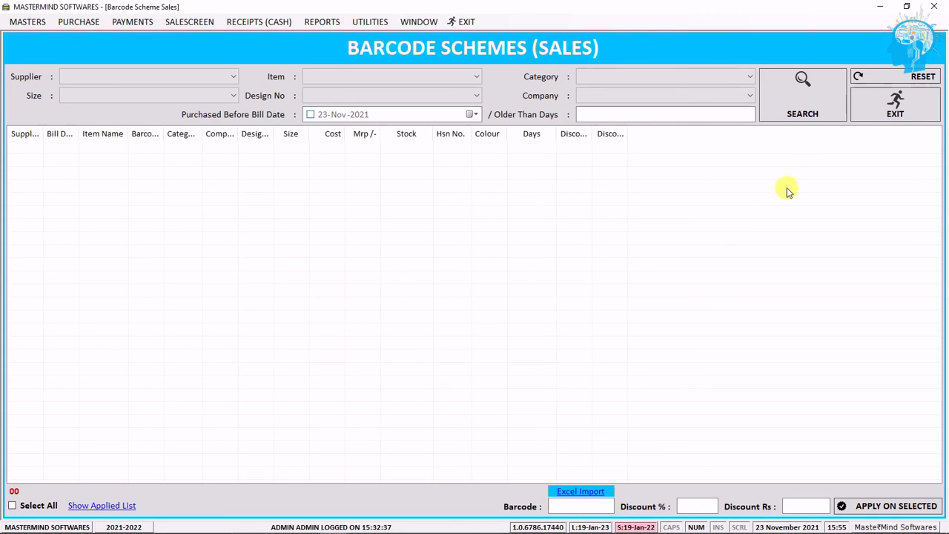
pyautogui.click(871, 119)
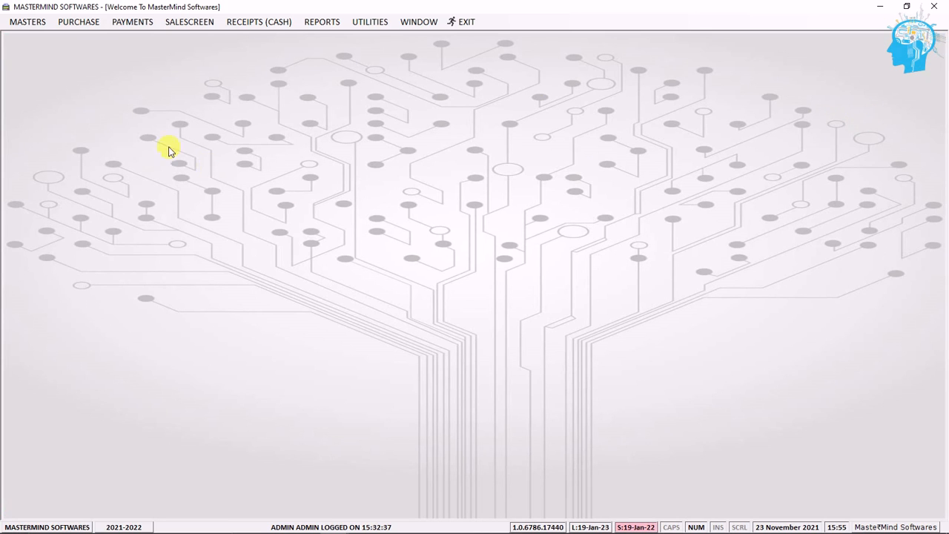
# Step: Open the item size lock screen from the purchase lock masters and choose product JEANS with size 36
pyautogui.click(36, 22)
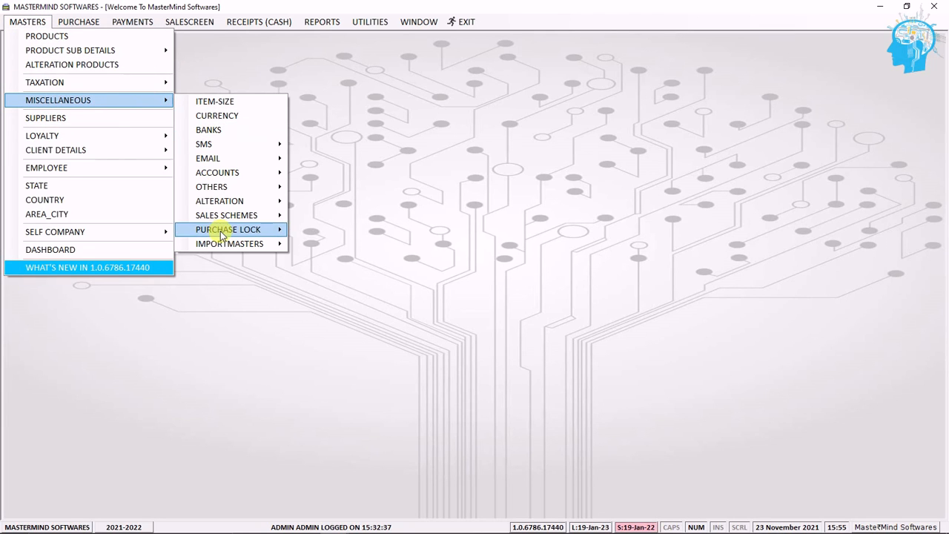
pyautogui.moveTo(220, 231)
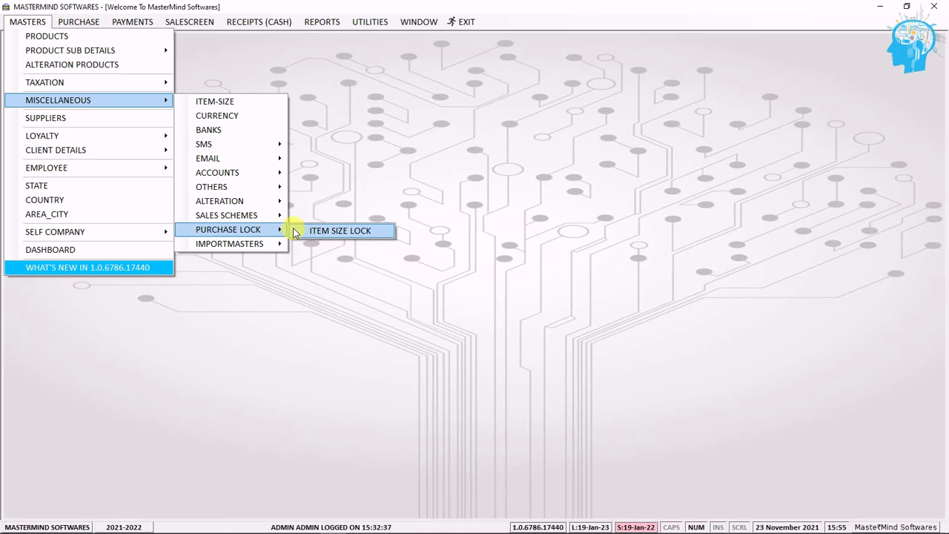
pyautogui.click(300, 230)
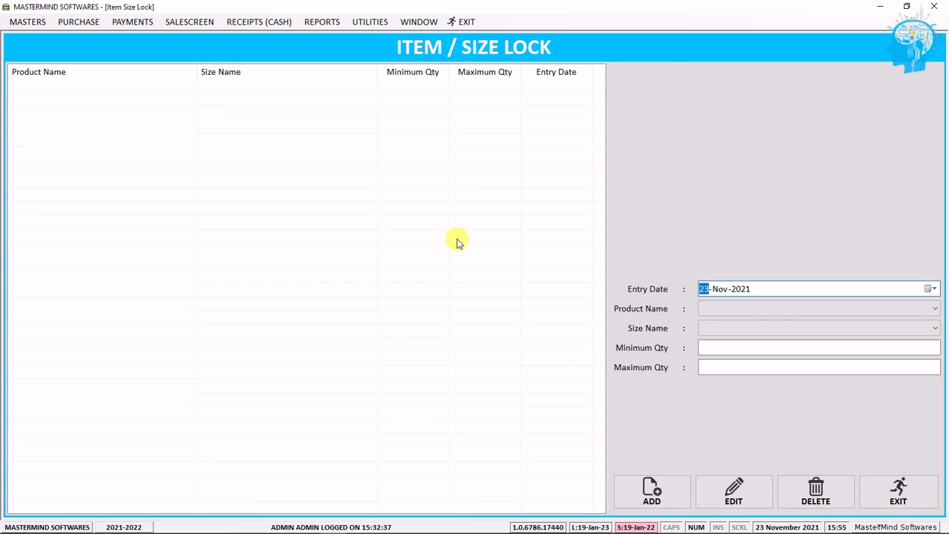
pyautogui.click(714, 309)
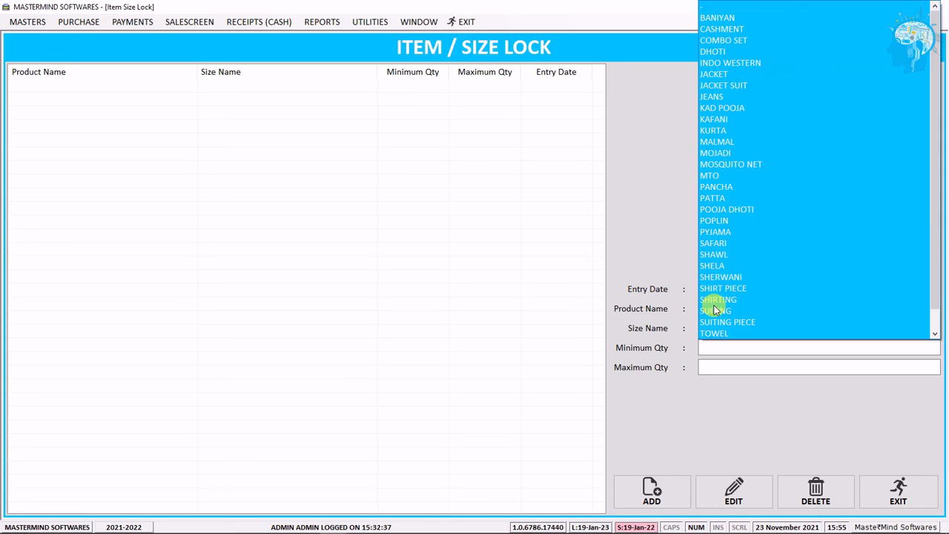
pyautogui.scroll(-1, 709, 311)
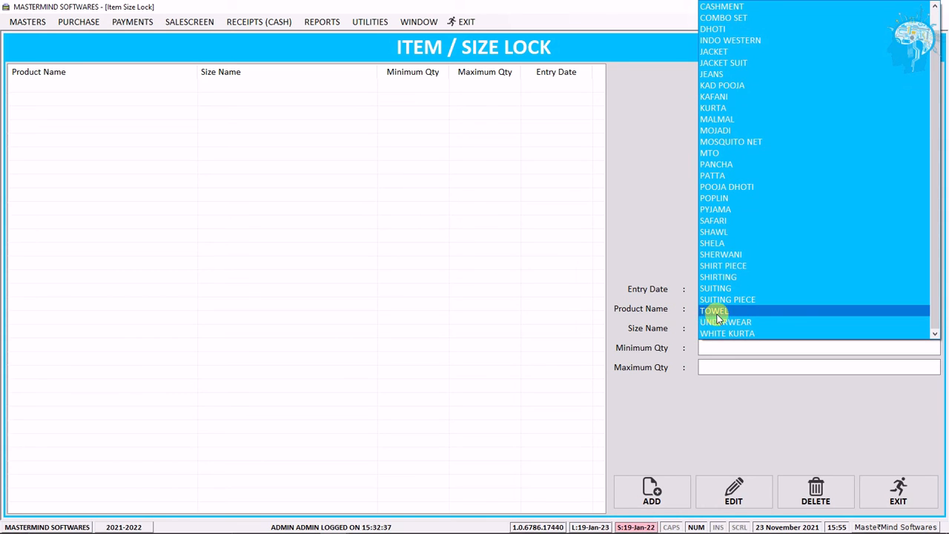
pyautogui.click(745, 74)
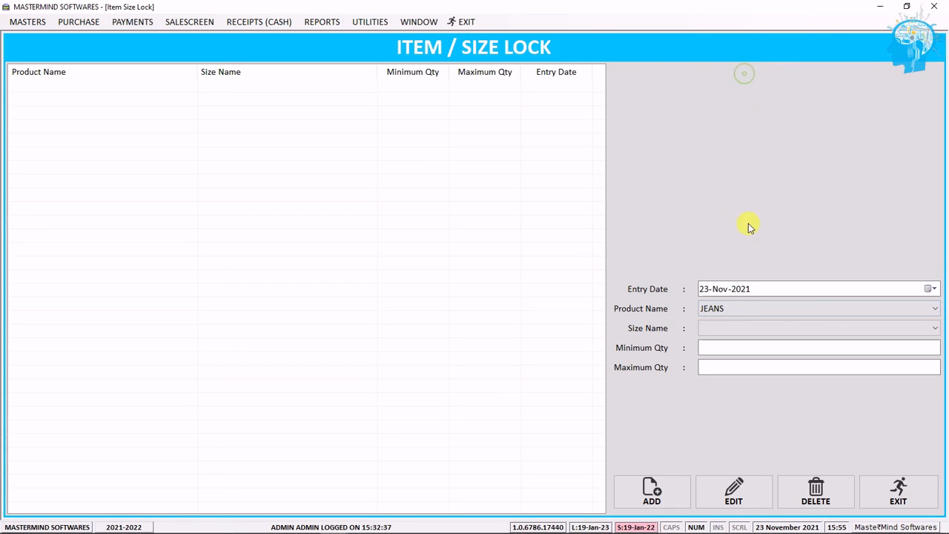
pyautogui.click(747, 334)
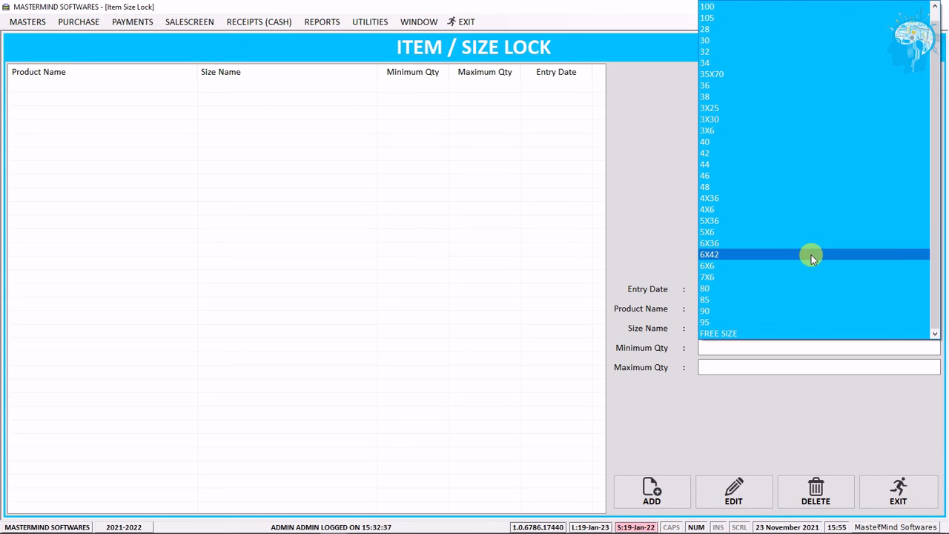
pyautogui.click(727, 98)
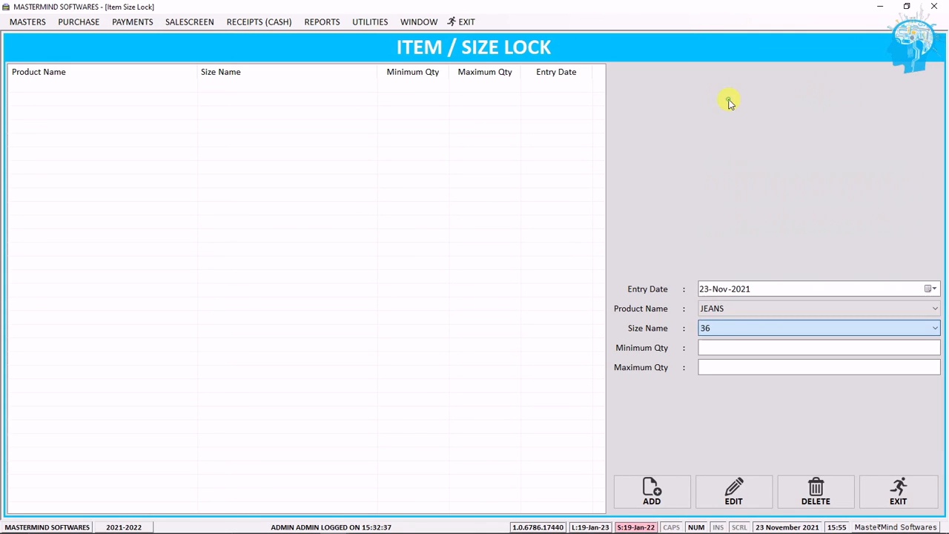
# Step: Set the minimum quantity to 5 and maximum quantity to 10, then exit the item size lock screen
pyautogui.click(733, 346)
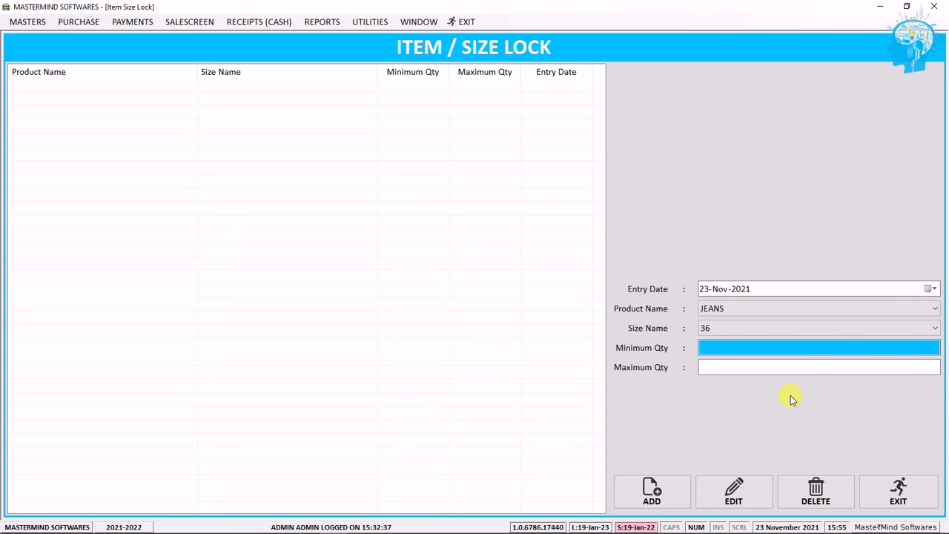
pyautogui.write('5')
pyautogui.click(844, 366)
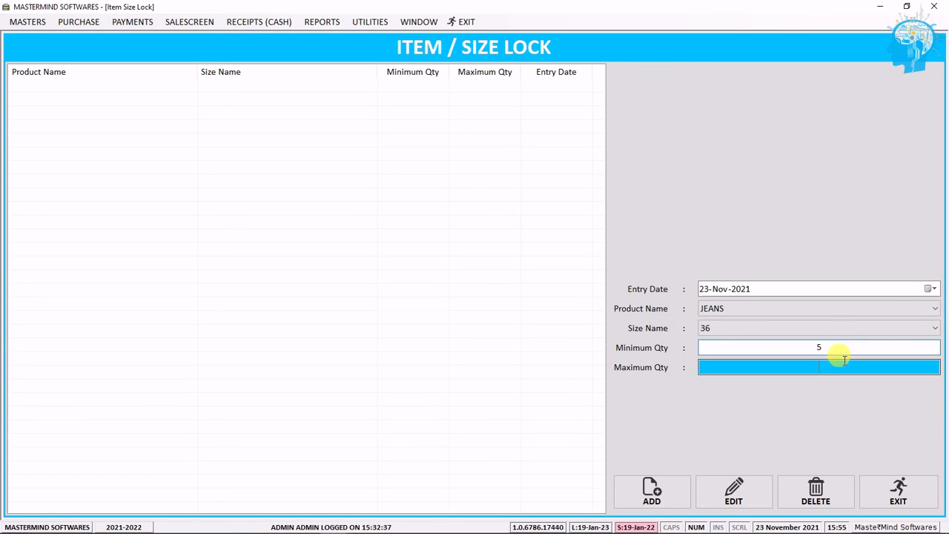
pyautogui.write('10')
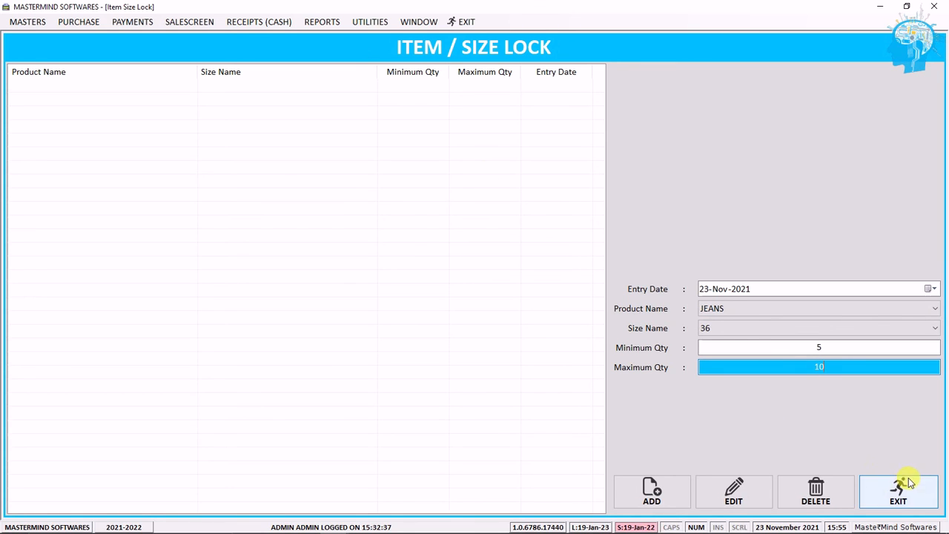
pyautogui.click(890, 492)
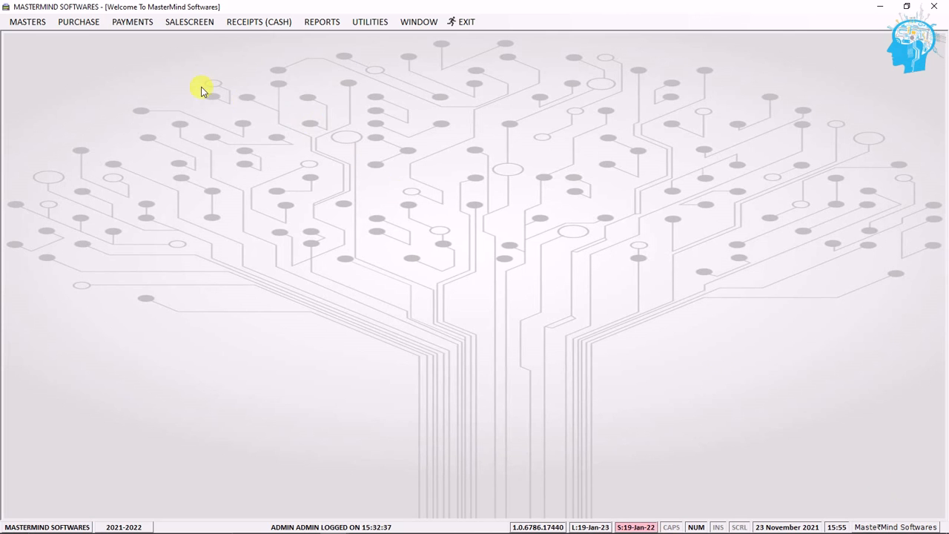
pyautogui.click(83, 29)
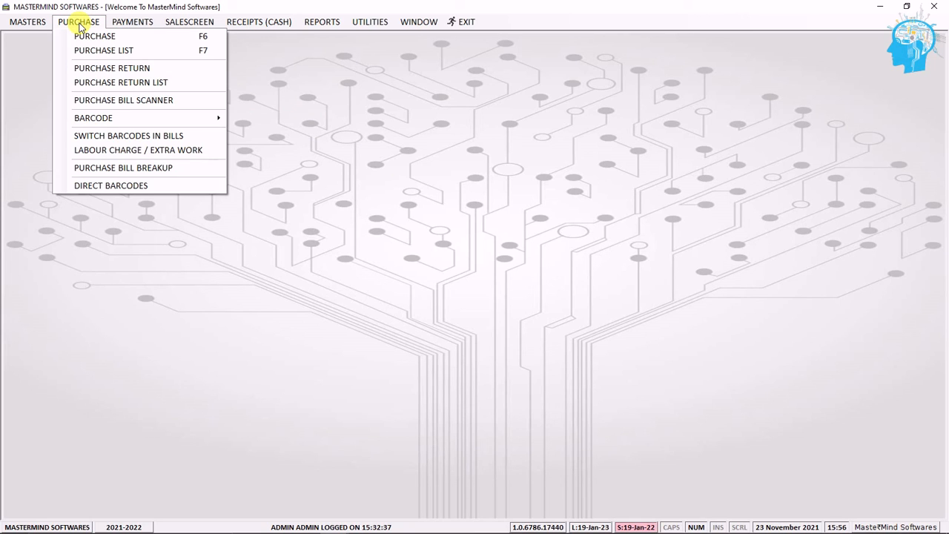
pyautogui.moveTo(32, 27)
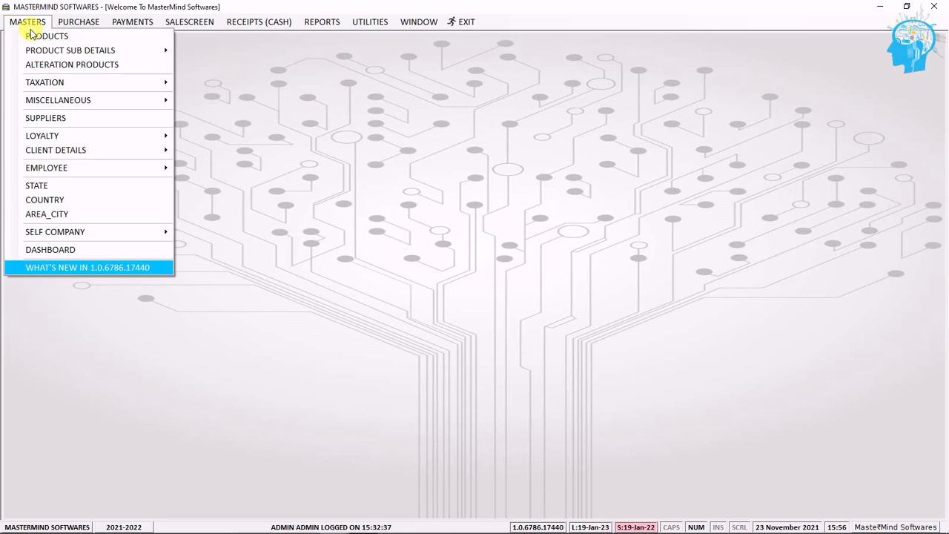